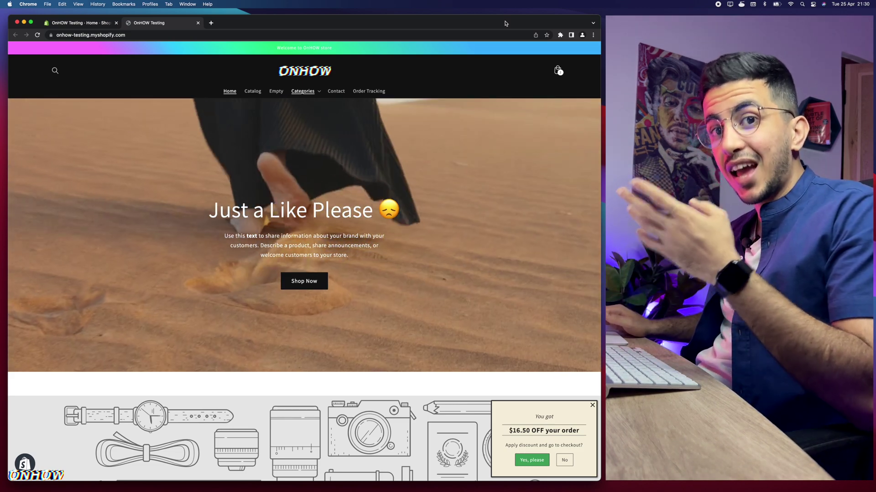
# Open the AmazeFan 7in1 Face Massager product page ($64.00 USD) from Featured products
pyautogui.scroll(-15, 335, 195)
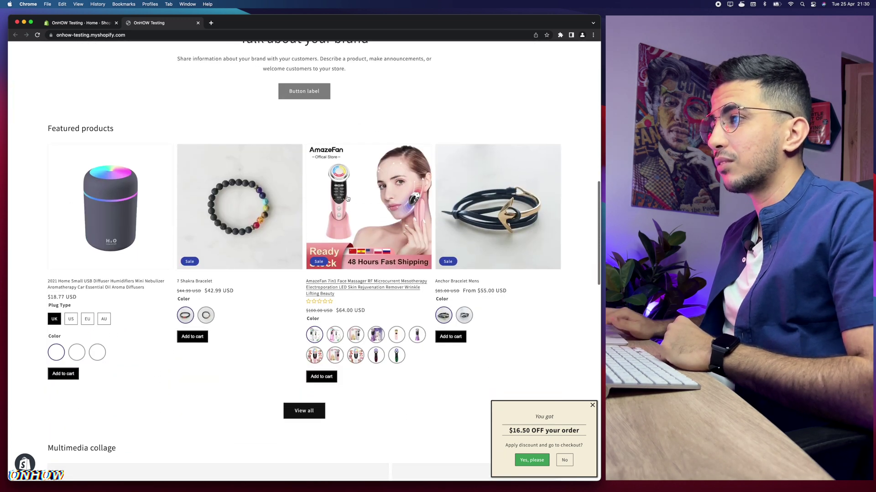
pyautogui.click(395, 213)
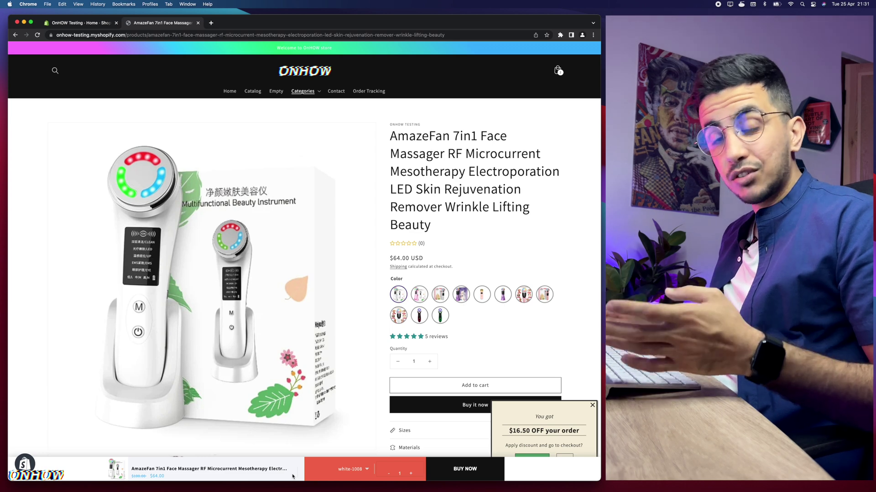
pyautogui.scroll(-4, 410, 374)
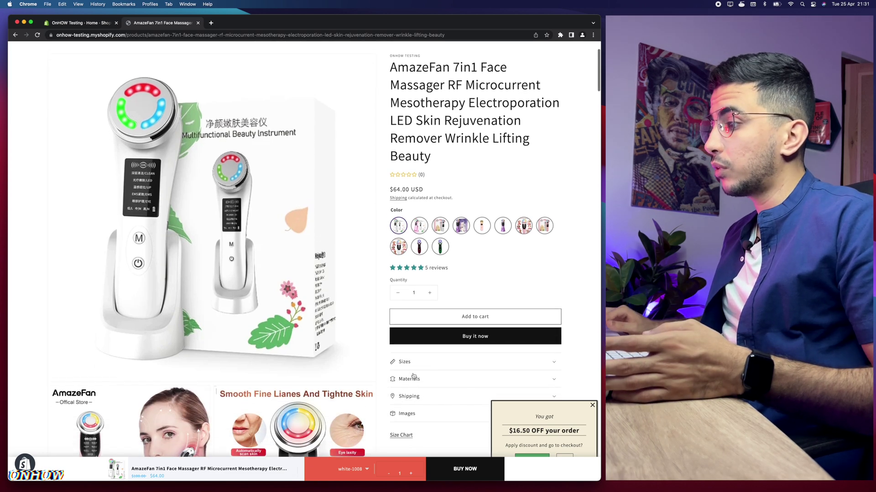
pyautogui.scroll(5, 484, 291)
pyautogui.scroll(-2, 483, 291)
pyautogui.hscroll(2, 484, 290)
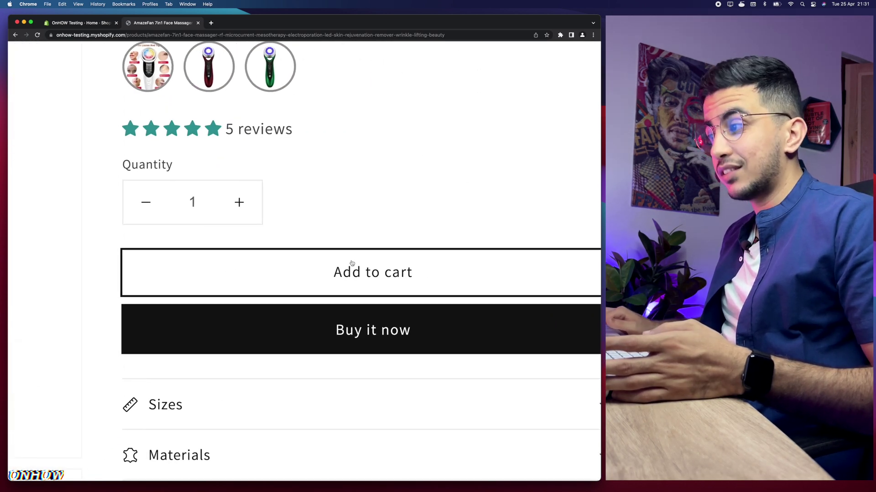
pyautogui.scroll(-5, 361, 277)
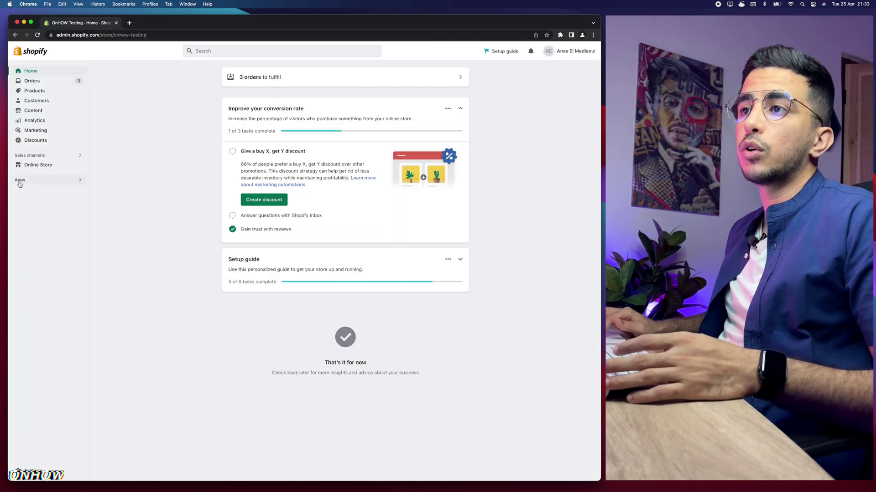
# Go to the Shopify App Store through the admin's Apps > Recommended apps
pyautogui.click(24, 182)
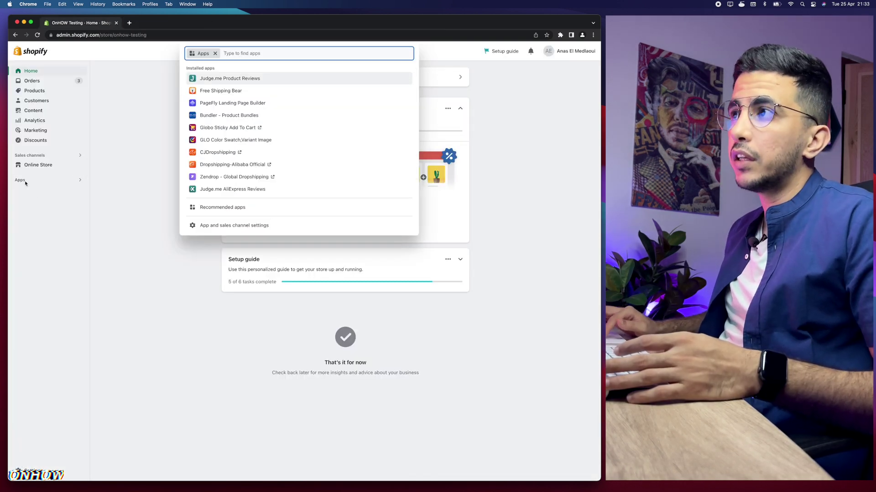
pyautogui.click(222, 209)
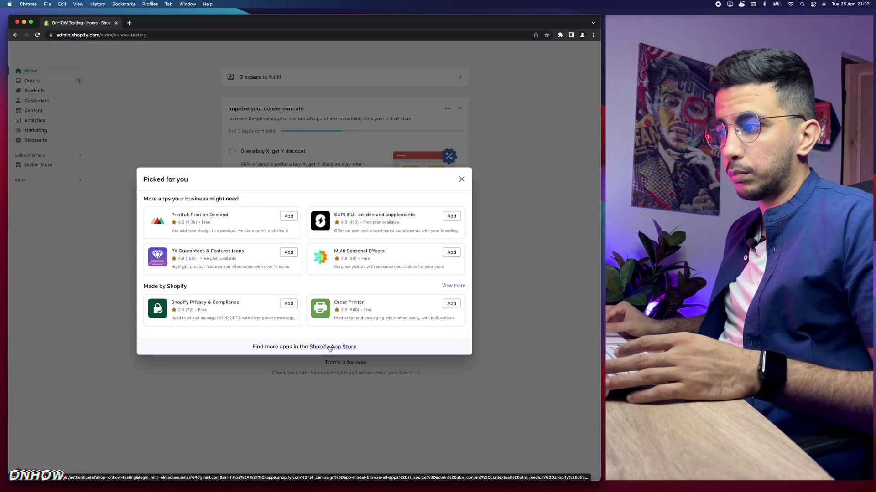
pyautogui.click(329, 348)
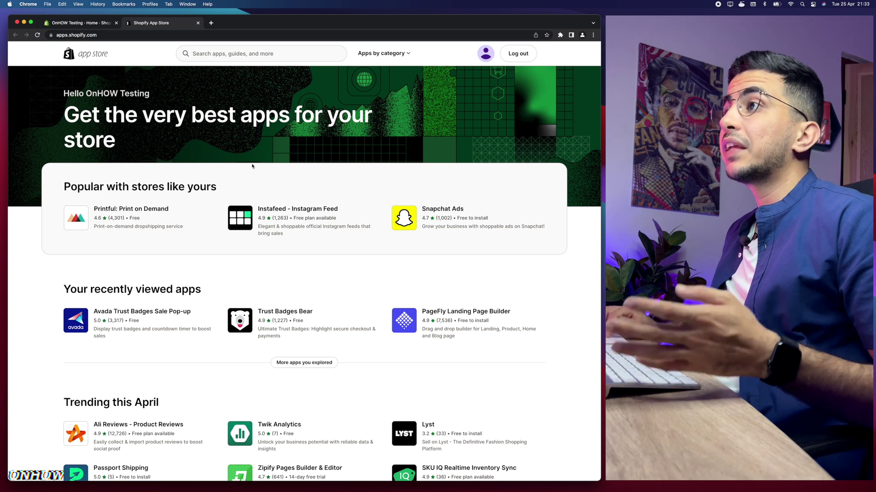
# Search the App Store for 'trust badges bear' and open the Trust Badges Bear listing
pyautogui.click(246, 54)
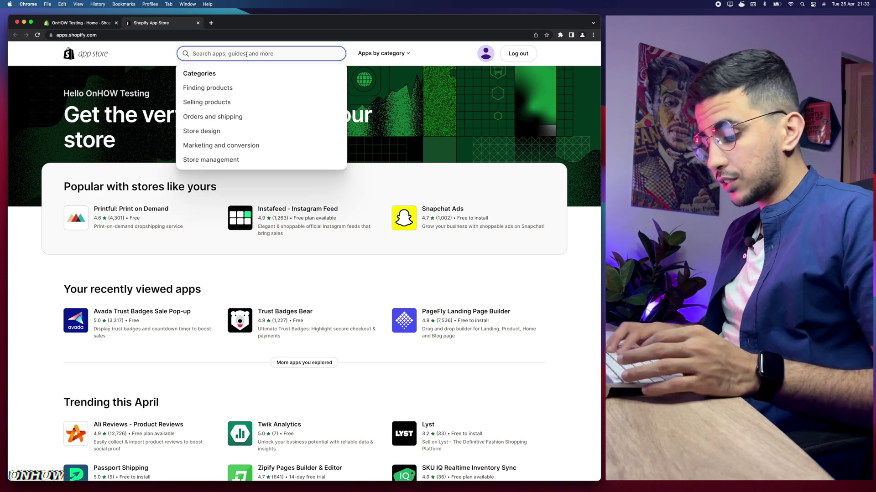
pyautogui.write('trust')
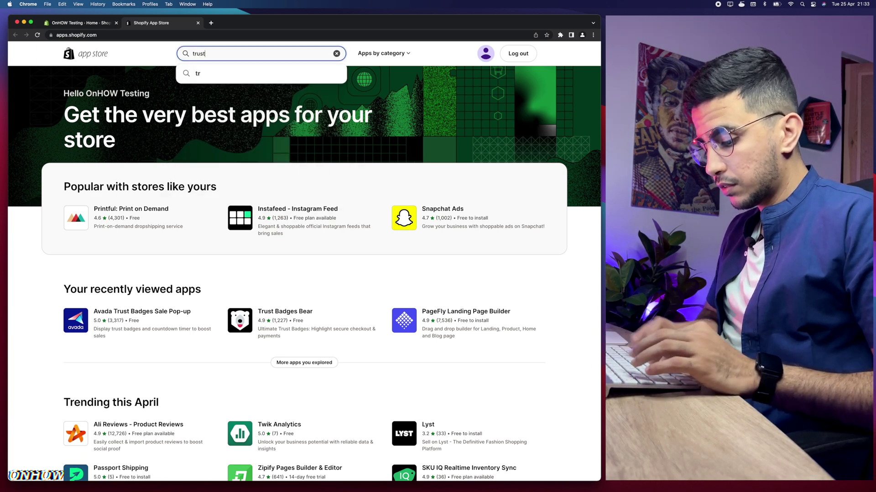
pyautogui.write(' badges bear')
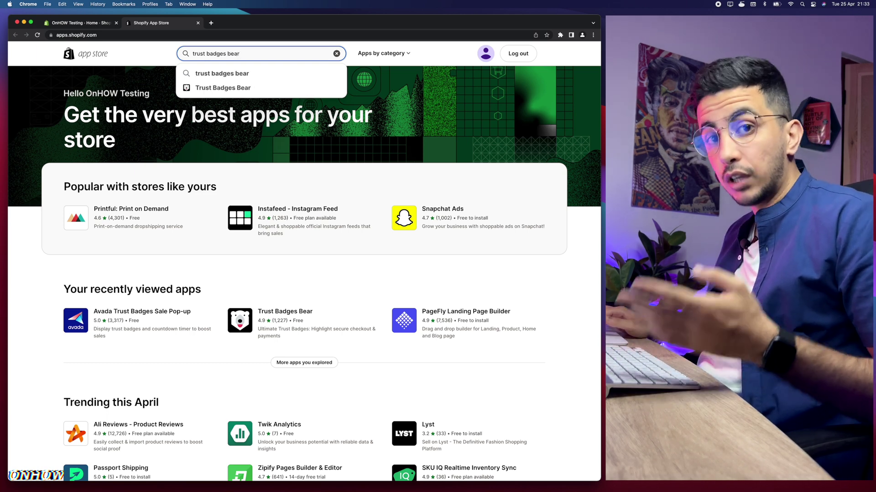
pyautogui.click(237, 75)
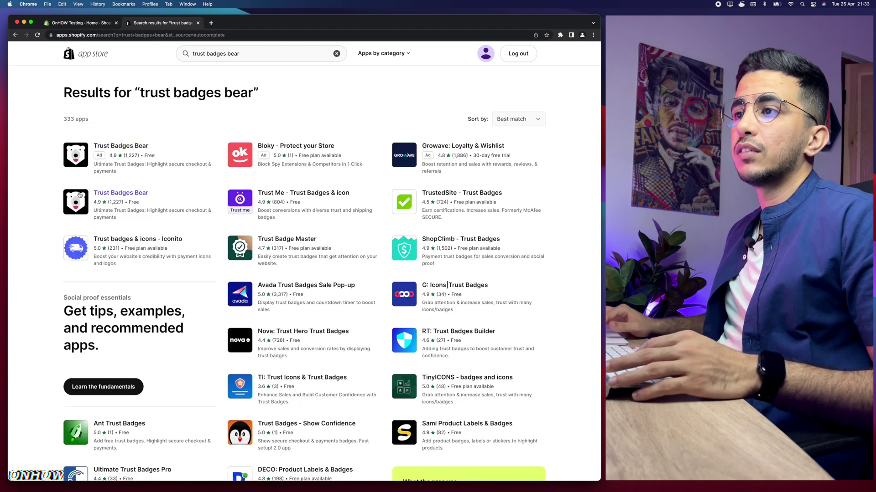
pyautogui.scroll(5, 77, 203)
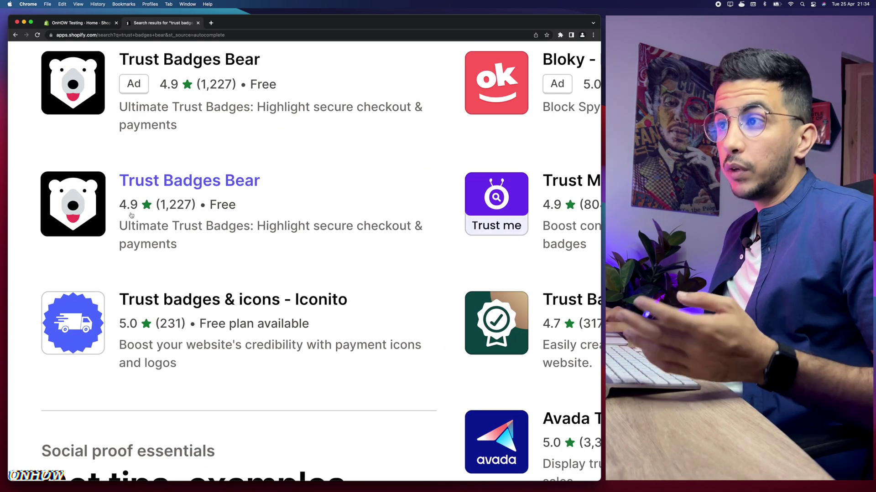
pyautogui.scroll(2, 210, 205)
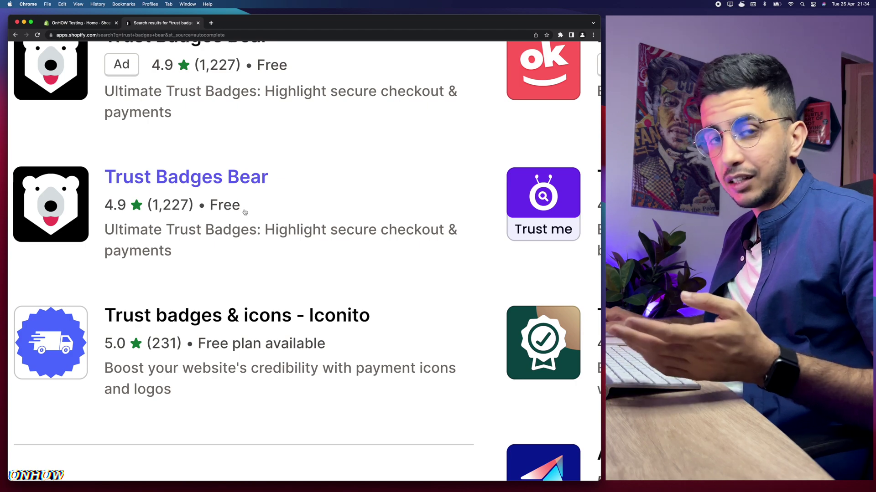
pyautogui.scroll(-7, 245, 212)
pyautogui.click(118, 194)
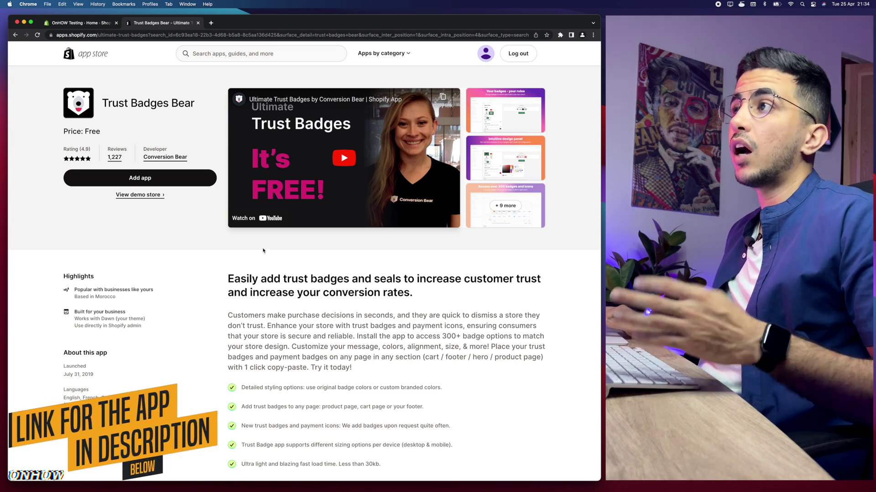
# Add and install Trust Badges Bear, then enable its Ultimate Trust Badges bar
pyautogui.click(144, 178)
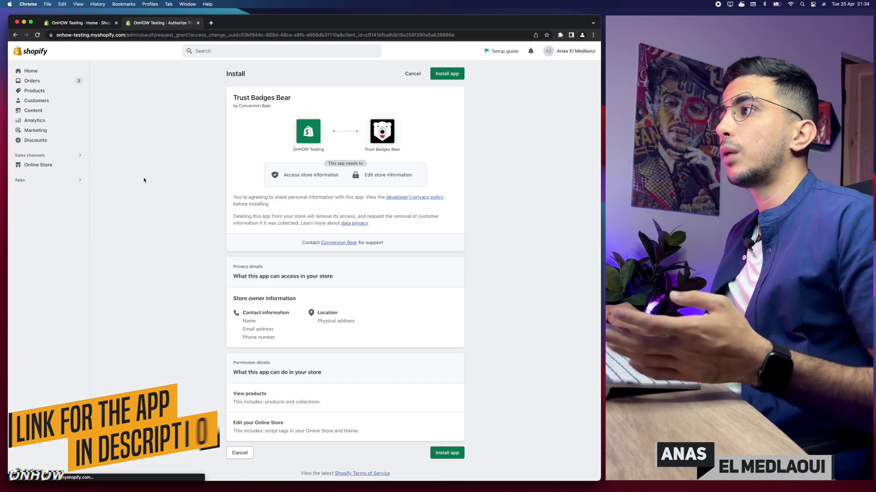
pyautogui.click(451, 75)
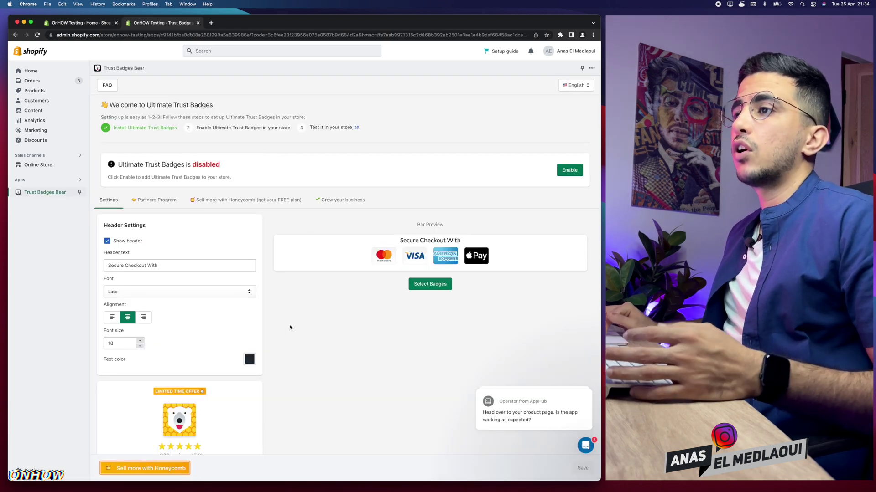
pyautogui.scroll(5, 122, 162)
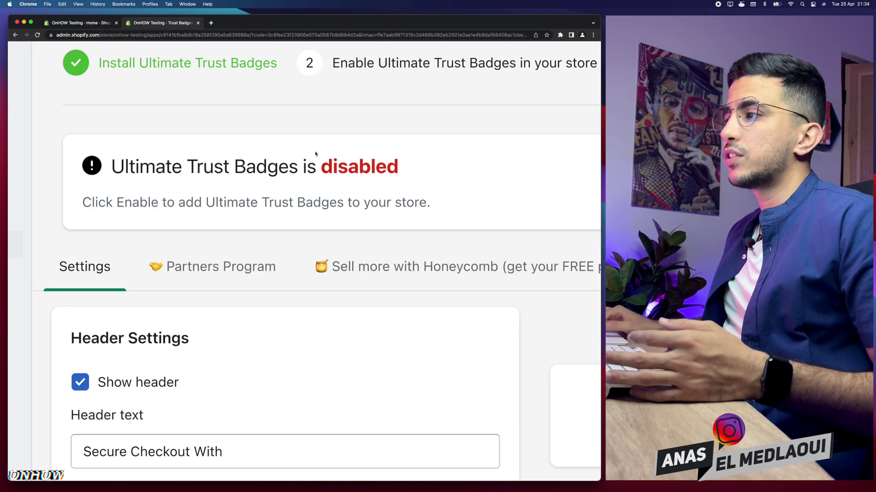
pyautogui.scroll(-5, 432, 164)
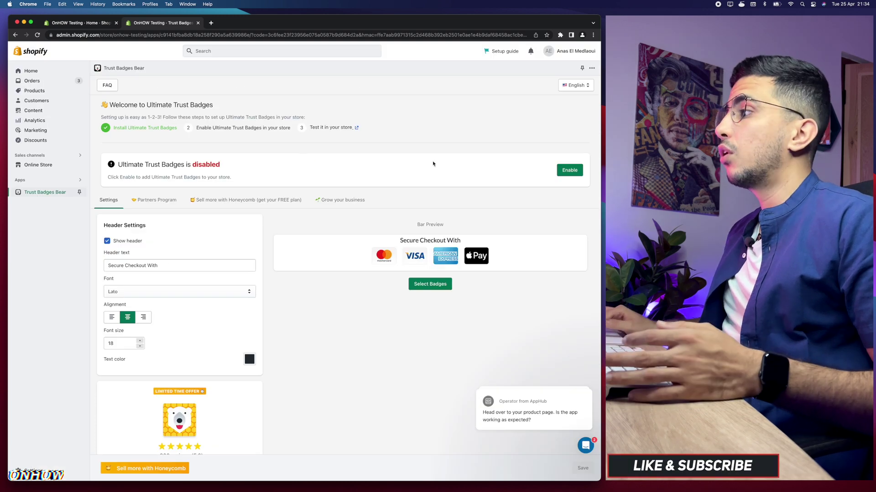
pyautogui.click(569, 170)
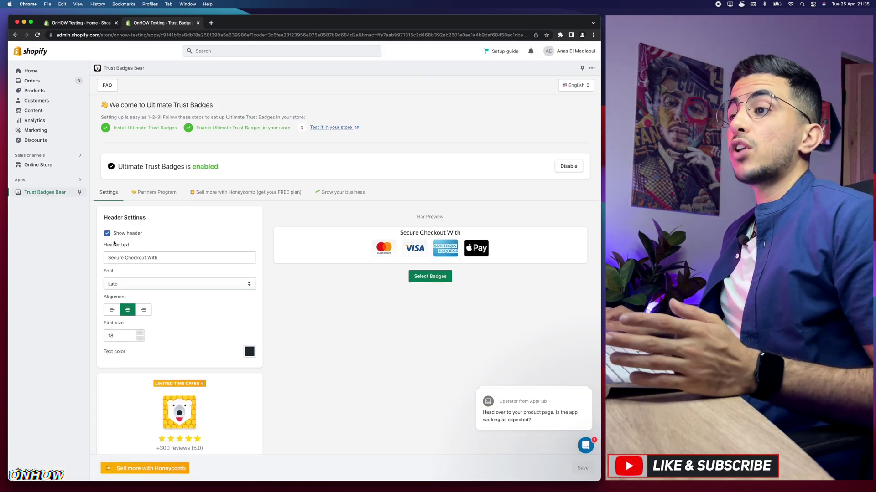
# Select the 'Secure Checkout With' header text and browse the header fonts, previewing Acme
pyautogui.scroll(5, 165, 252)
pyautogui.scroll(-5, 225, 245)
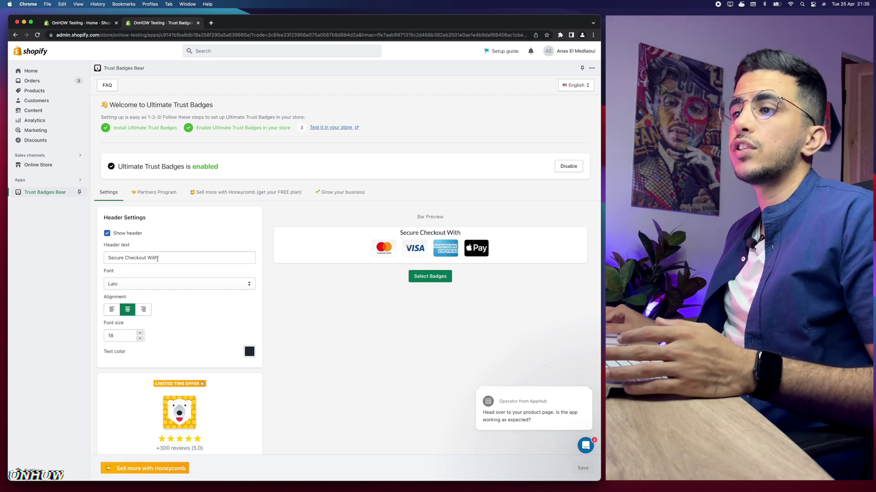
pyautogui.moveTo(161, 258); pyautogui.dragTo(106, 258)
pyautogui.scroll(5, 106, 258)
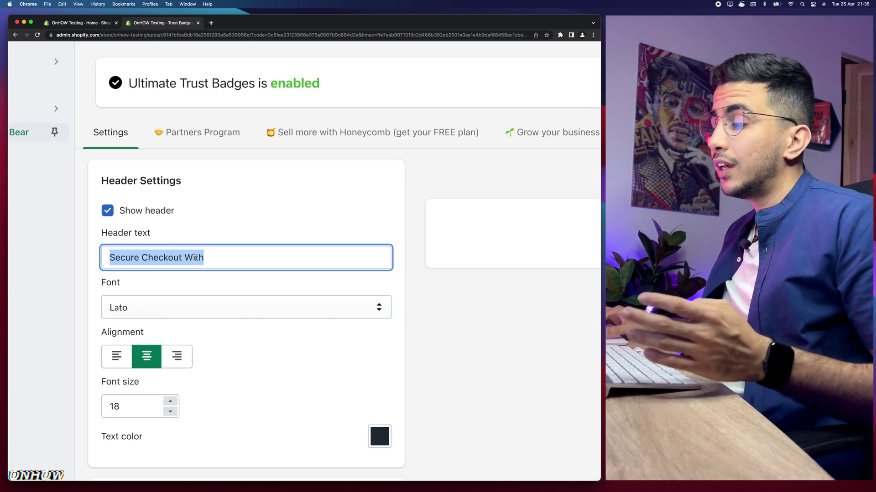
pyautogui.scroll(-5, 187, 258)
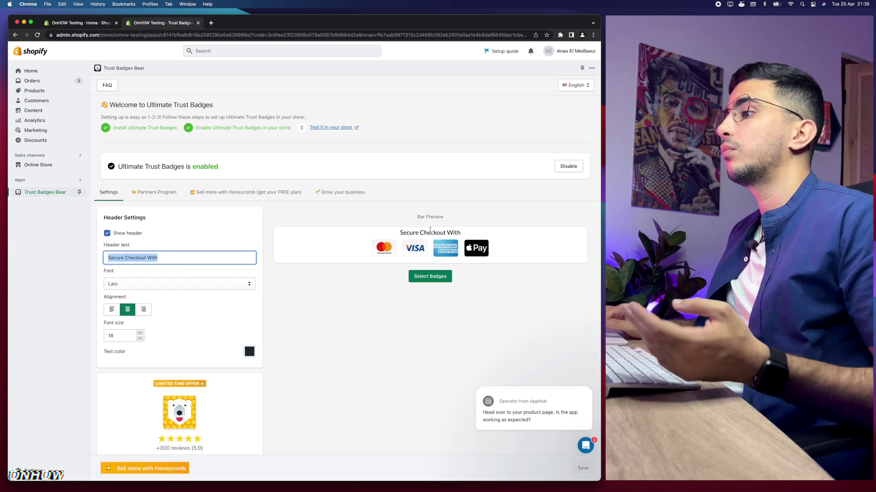
pyautogui.moveTo(398, 235); pyautogui.dragTo(401, 249)
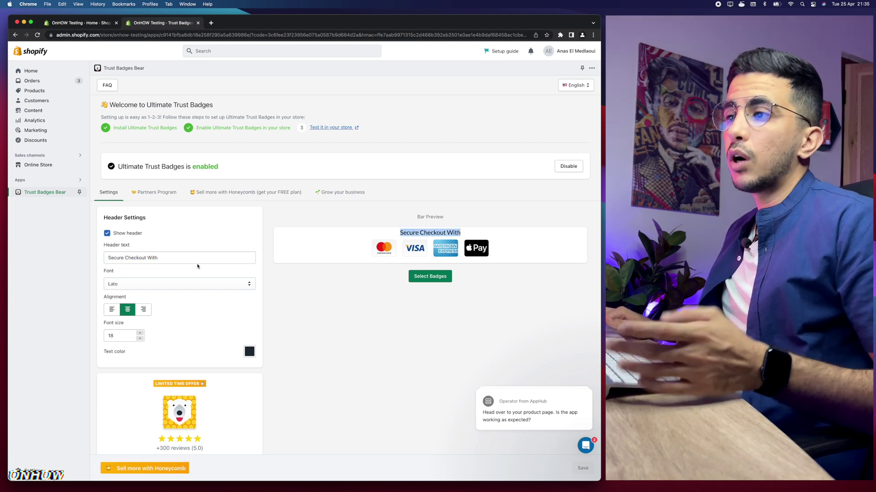
pyautogui.tripleClick(181, 257)
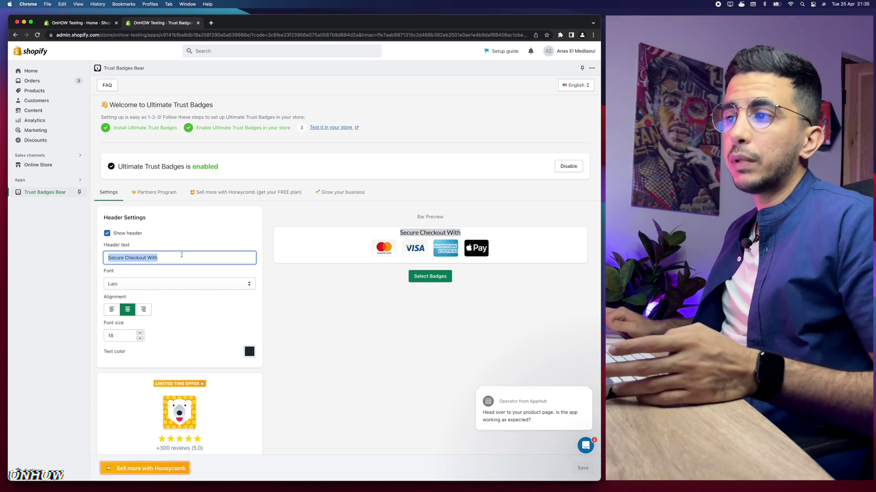
pyautogui.click(126, 284)
pyautogui.scroll(-2, 456, 218)
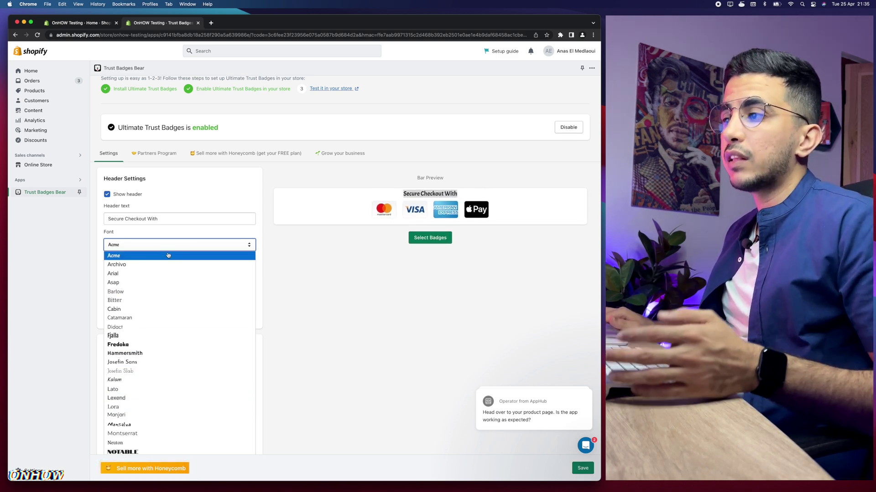
pyautogui.click(267, 250)
pyautogui.click(122, 297)
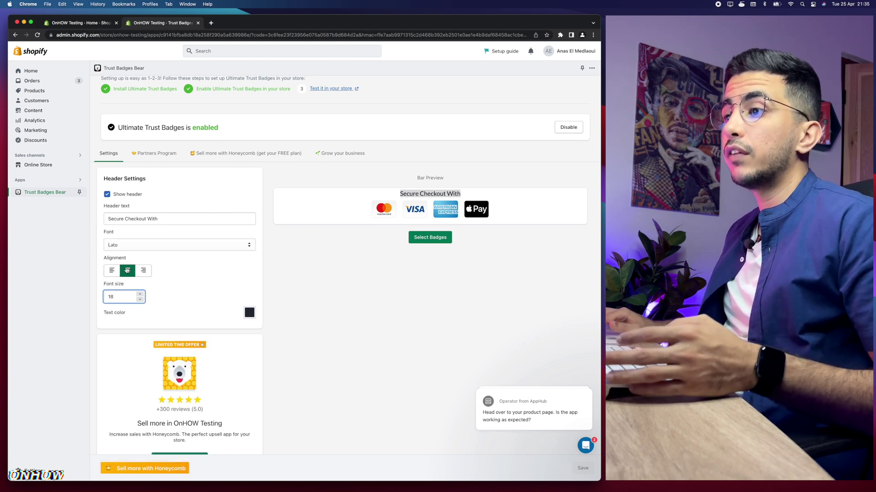
pyautogui.click(143, 271)
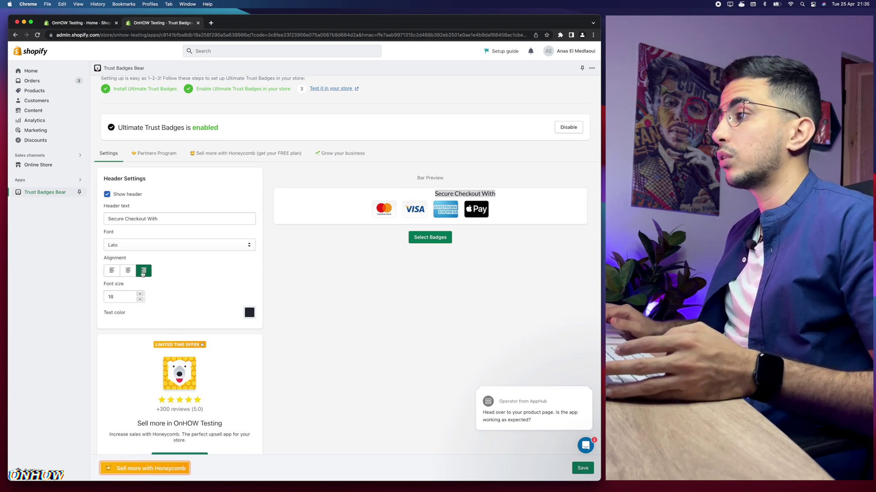
pyautogui.click(108, 274)
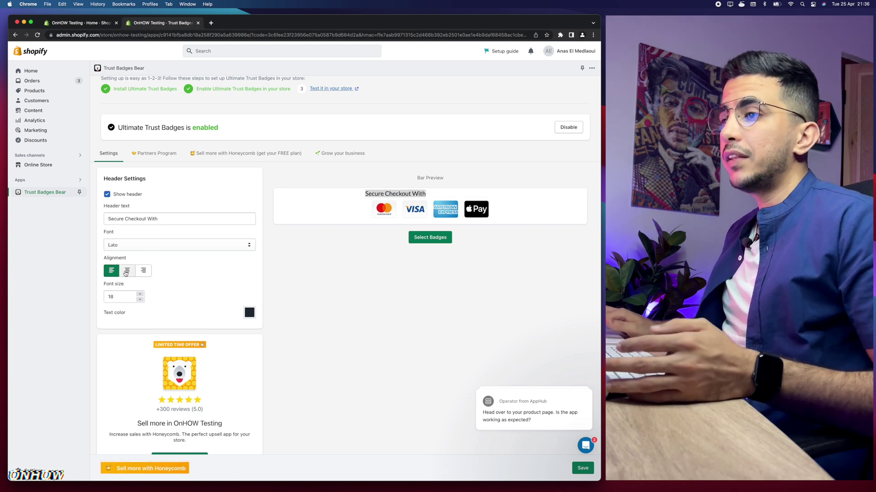
pyautogui.click(126, 271)
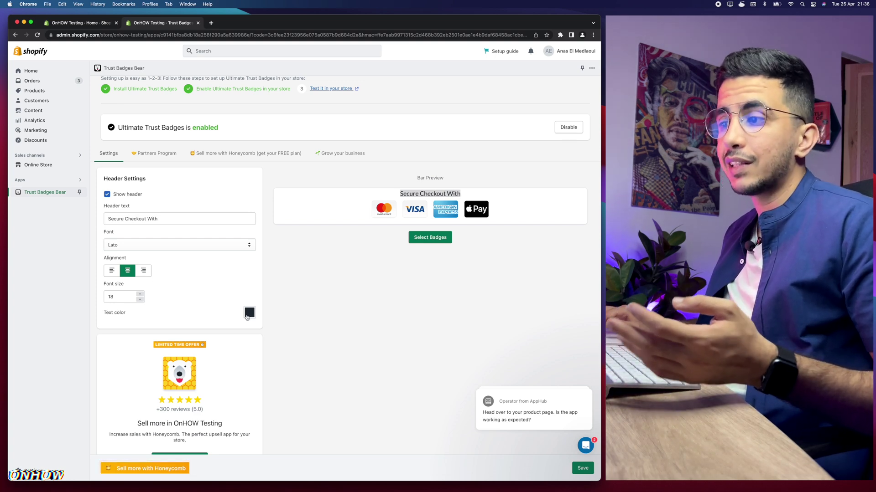
pyautogui.scroll(-7, 276, 328)
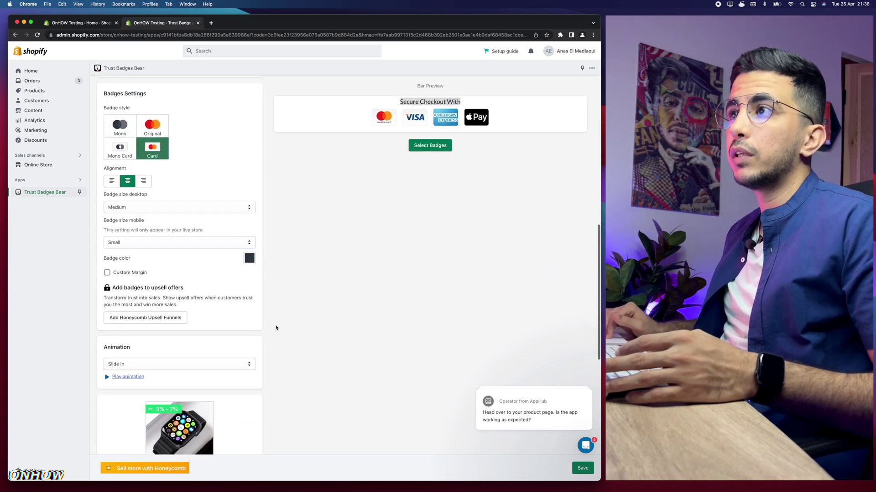
pyautogui.scroll(1, 276, 327)
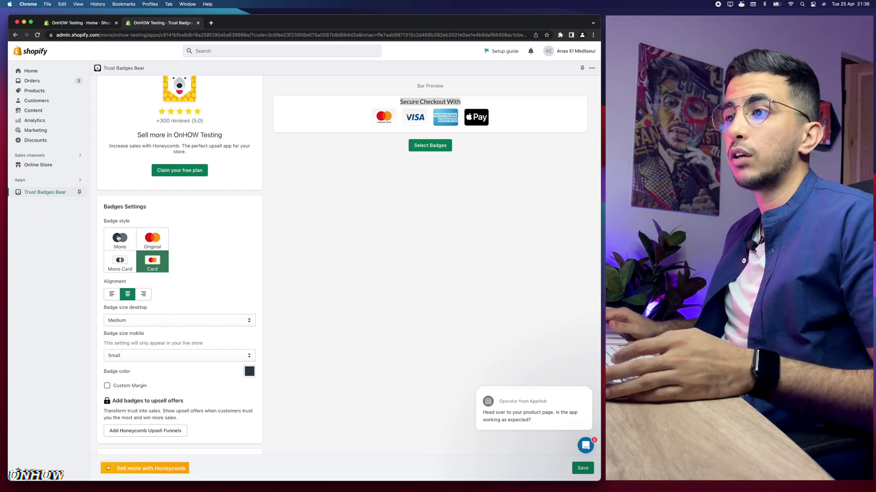
pyautogui.click(119, 238)
pyautogui.scroll(1, 119, 242)
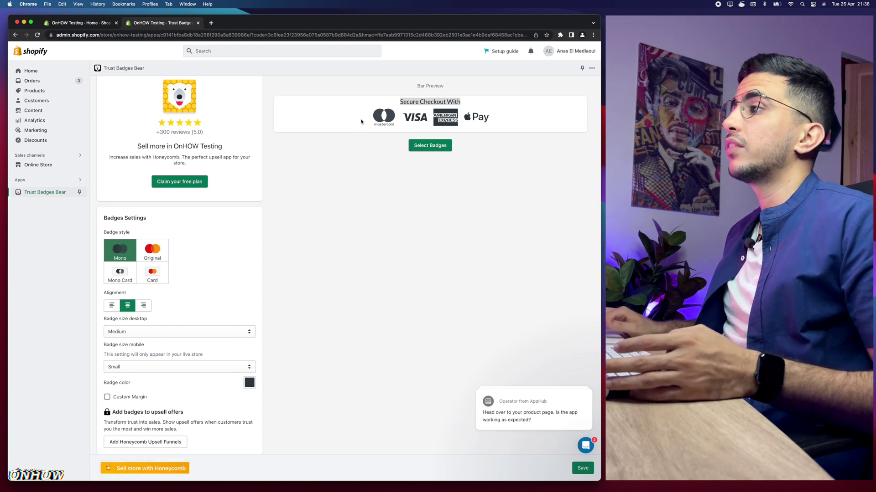
pyautogui.moveTo(361, 121); pyautogui.dragTo(595, 105)
pyautogui.click(381, 109)
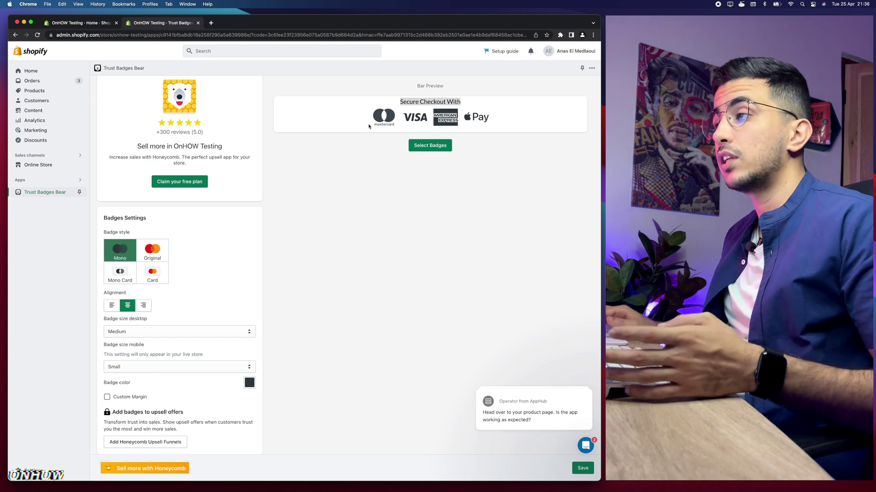
pyautogui.moveTo(368, 126); pyautogui.dragTo(500, 116)
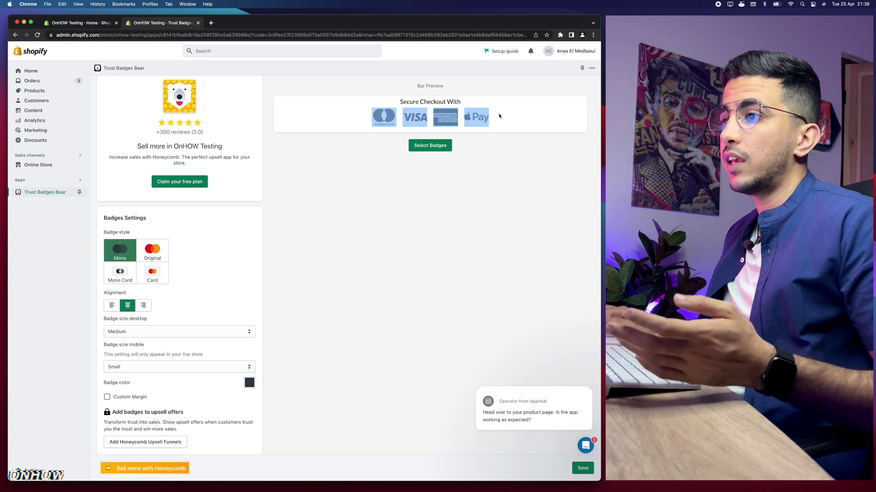
pyautogui.click(149, 250)
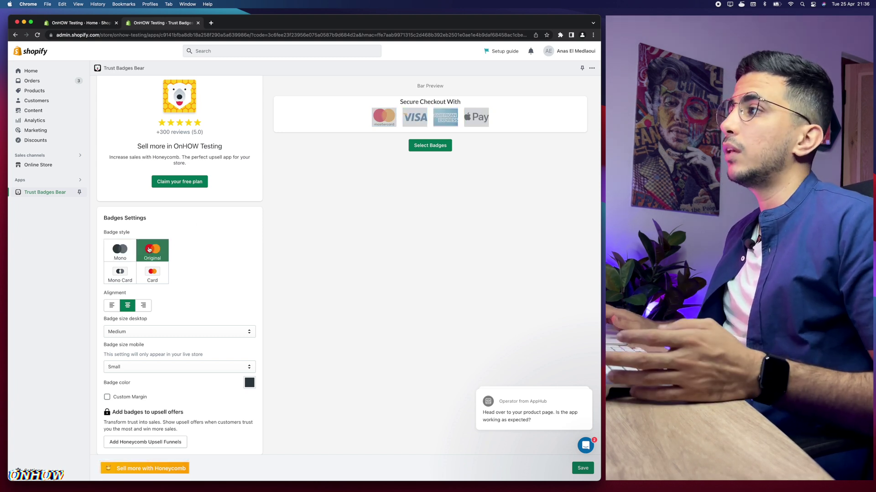
pyautogui.click(149, 274)
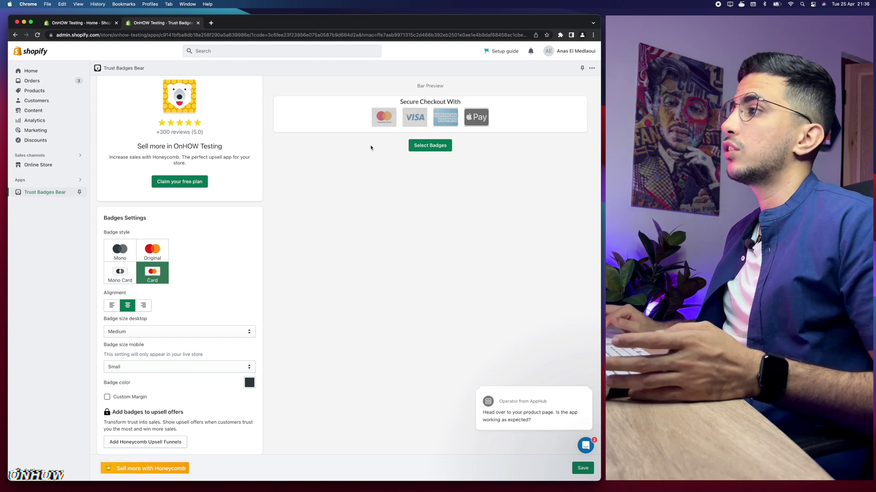
pyautogui.moveTo(425, 124); pyautogui.dragTo(434, 119)
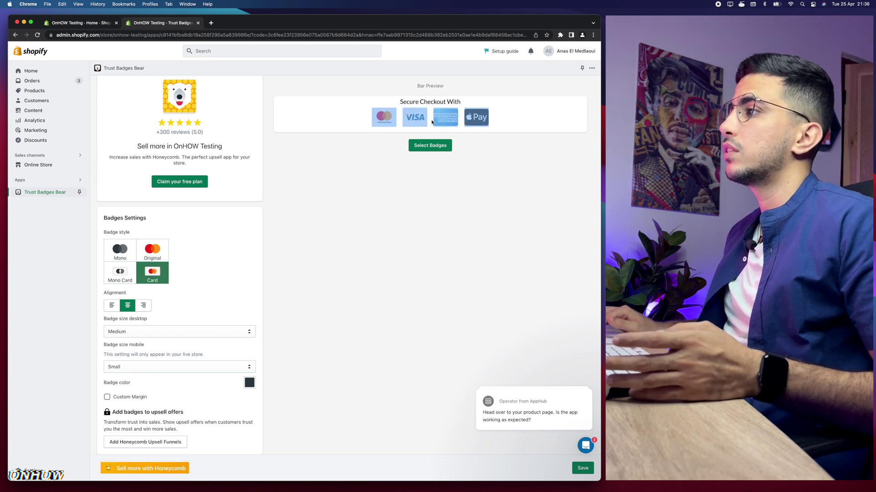
pyautogui.click(332, 190)
pyautogui.scroll(-3, 156, 290)
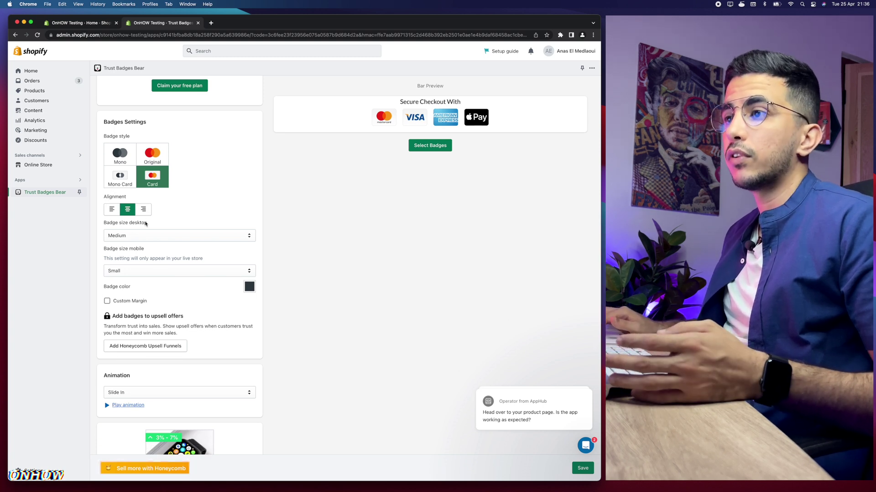
pyautogui.click(132, 236)
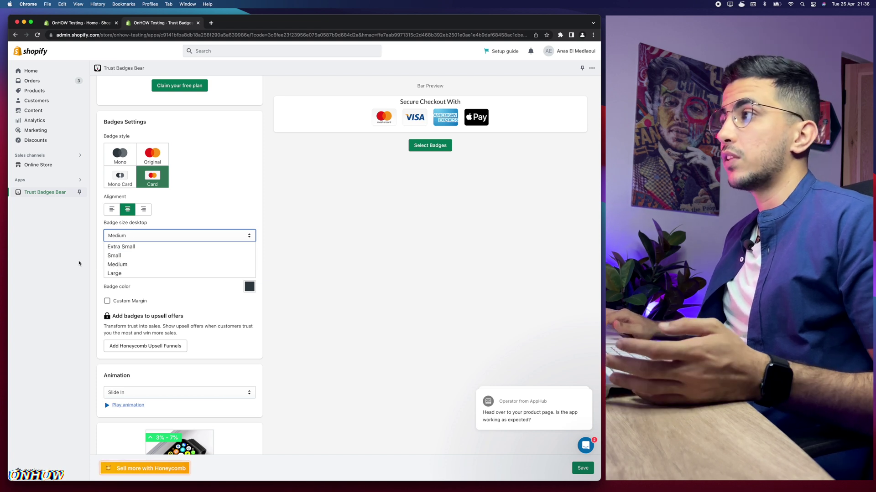
pyautogui.click(192, 237)
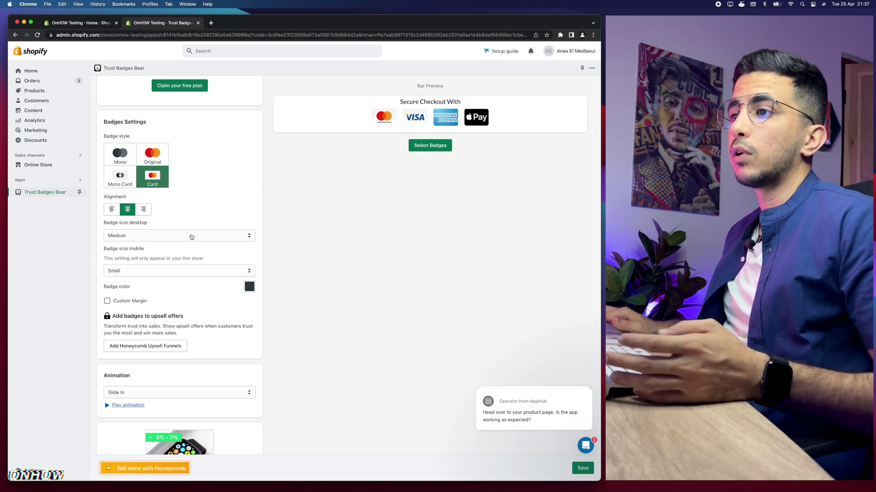
pyautogui.click(146, 272)
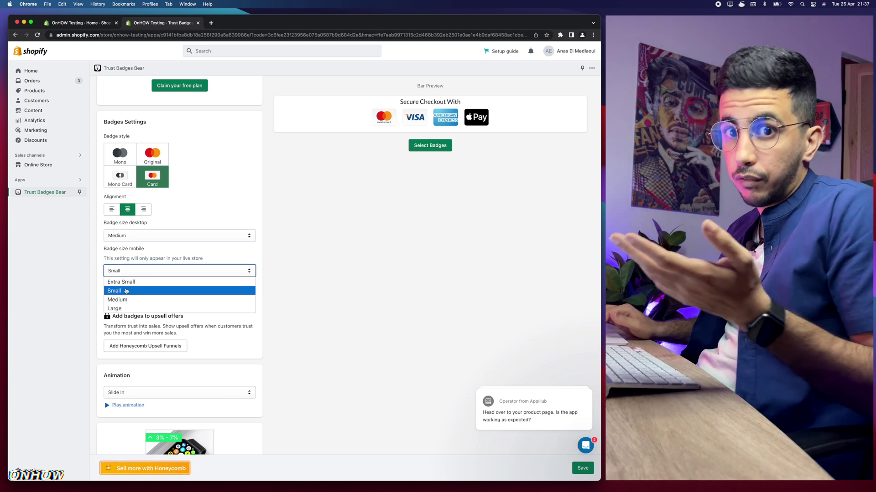
pyautogui.click(299, 291)
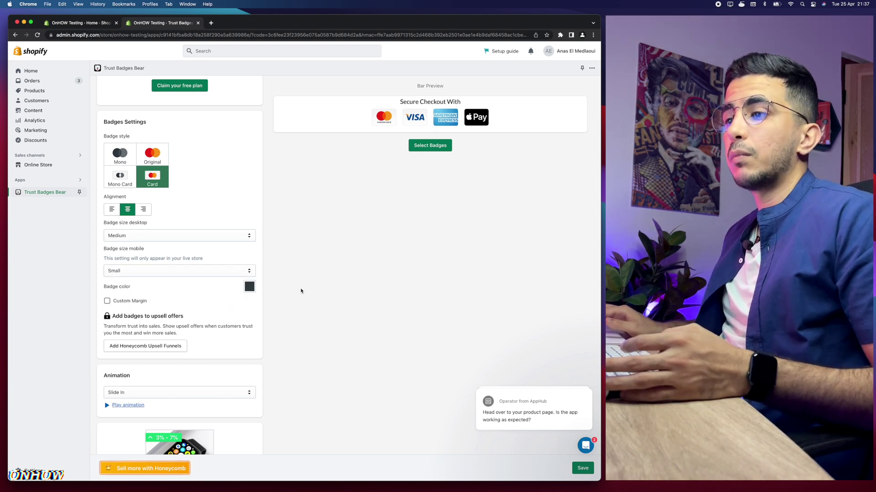
pyautogui.scroll(-5, 198, 290)
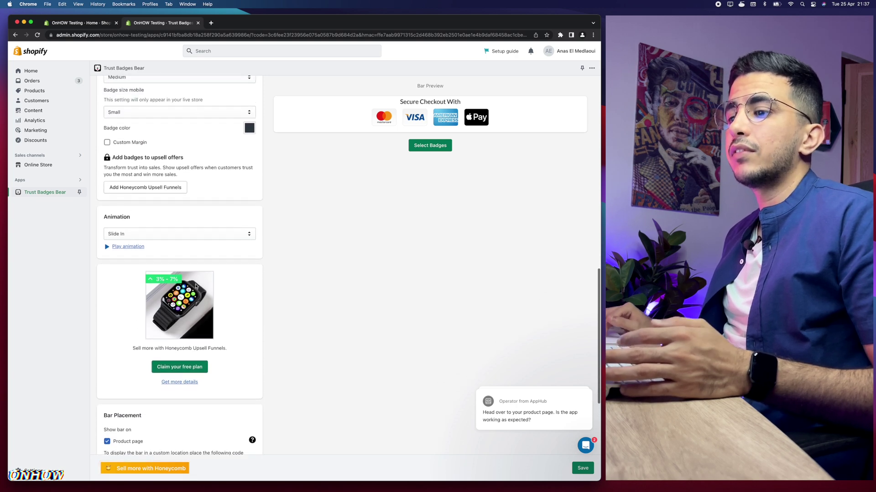
pyautogui.moveTo(99, 218); pyautogui.dragTo(141, 217)
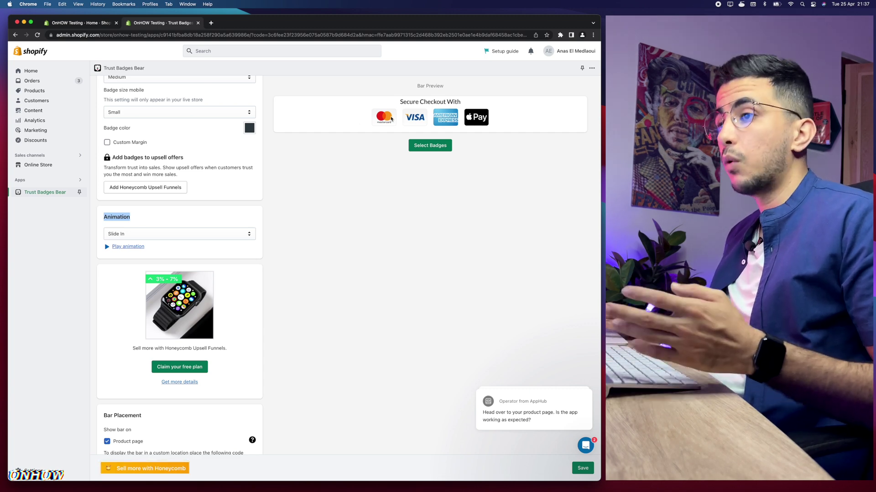
# Keep the badge animation on Slide In and replay it in the Bar Preview
pyautogui.click(123, 235)
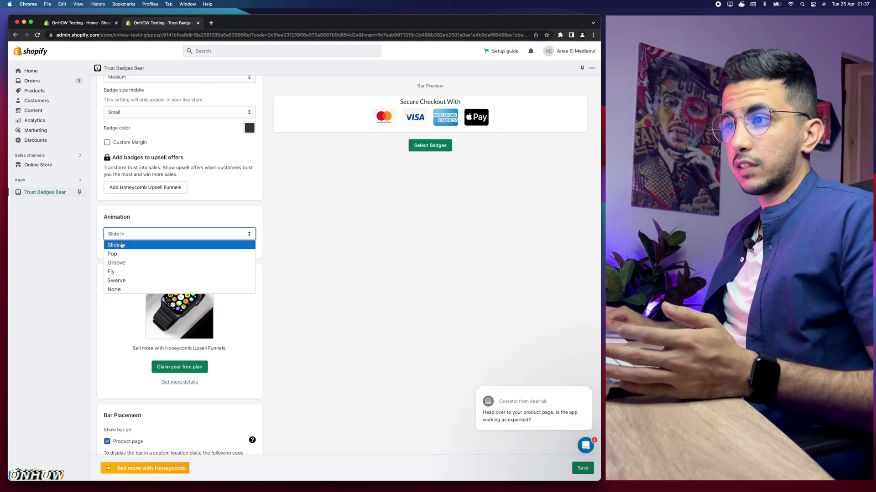
pyautogui.click(121, 245)
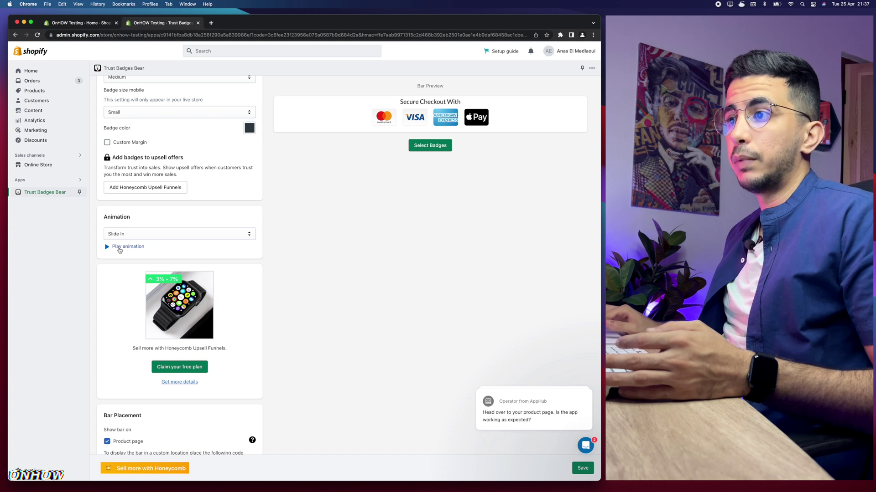
pyautogui.click(119, 248)
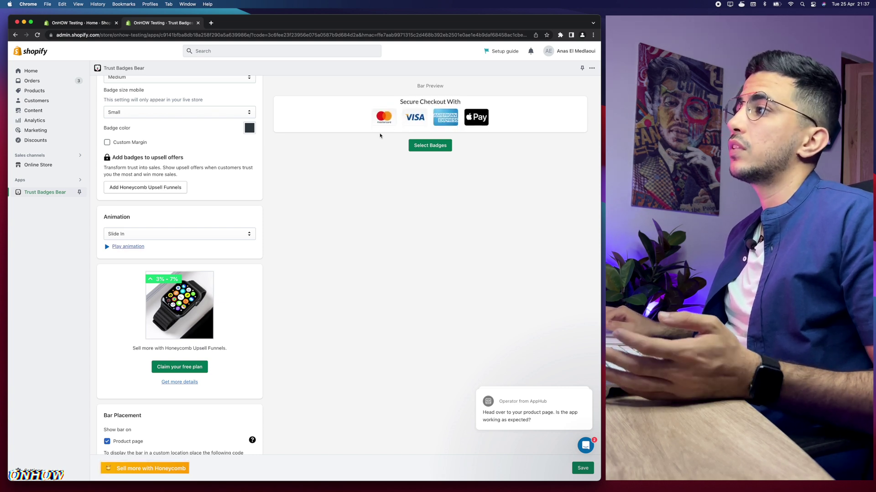
pyautogui.click(129, 248)
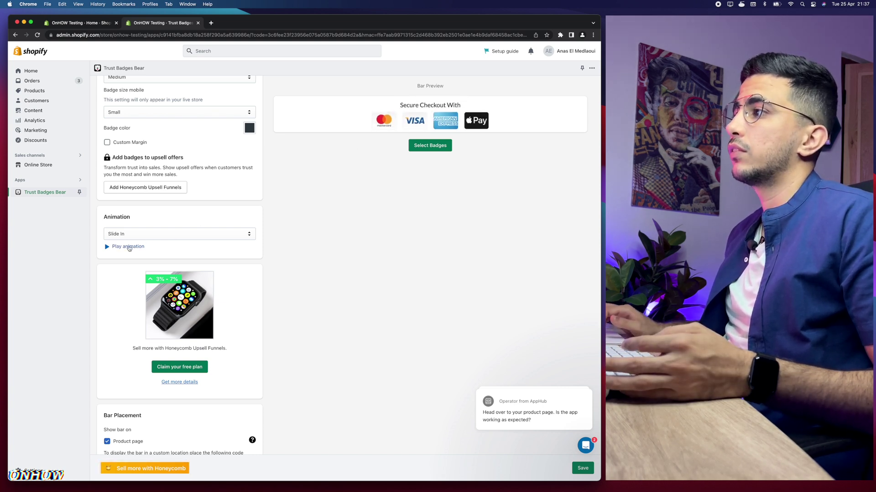
# Try the Pop, Groove and Fly animations, then set the badge animation back to Slide In
pyautogui.click(126, 236)
pyautogui.click(121, 255)
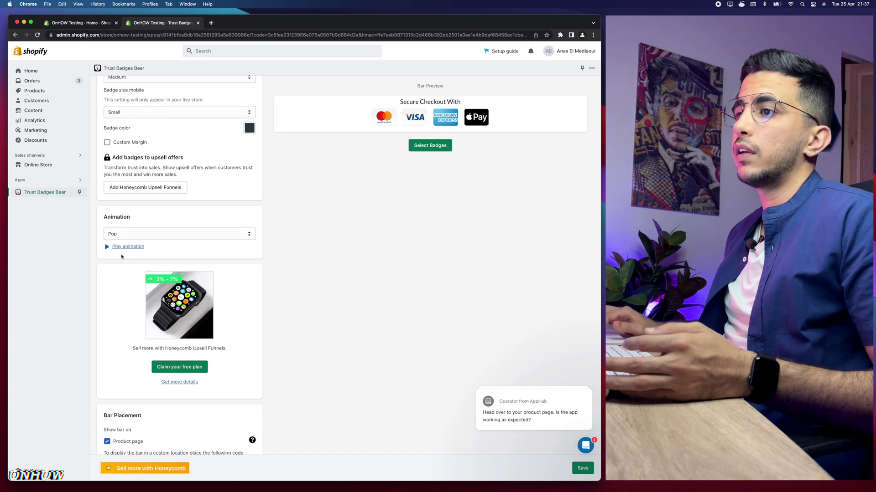
pyautogui.click(133, 248)
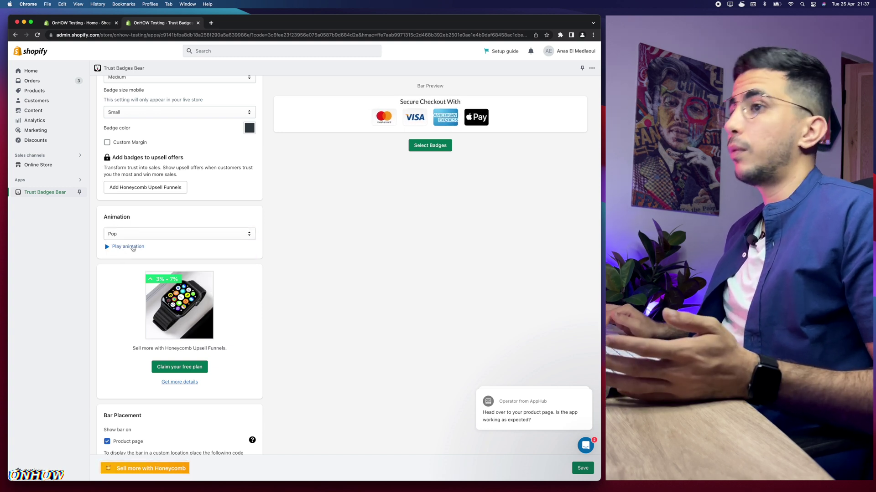
pyautogui.click(132, 234)
pyautogui.click(126, 261)
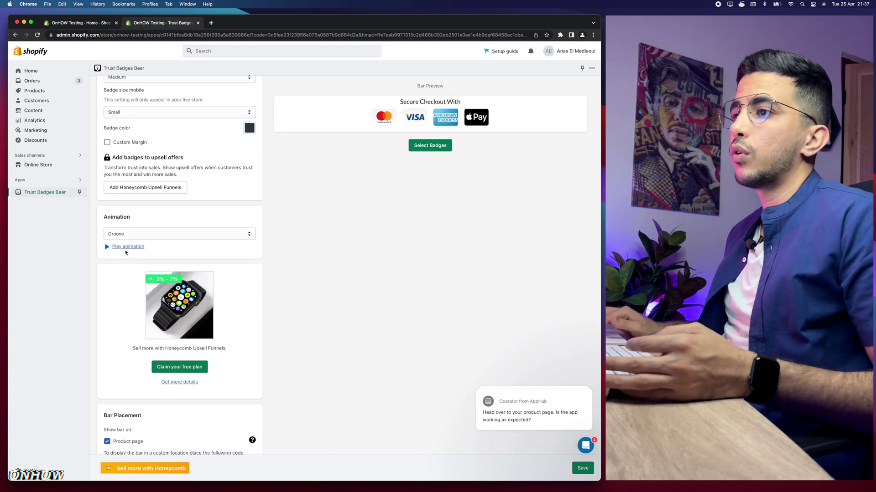
pyautogui.click(124, 247)
pyautogui.click(129, 234)
pyautogui.click(121, 272)
pyautogui.click(129, 237)
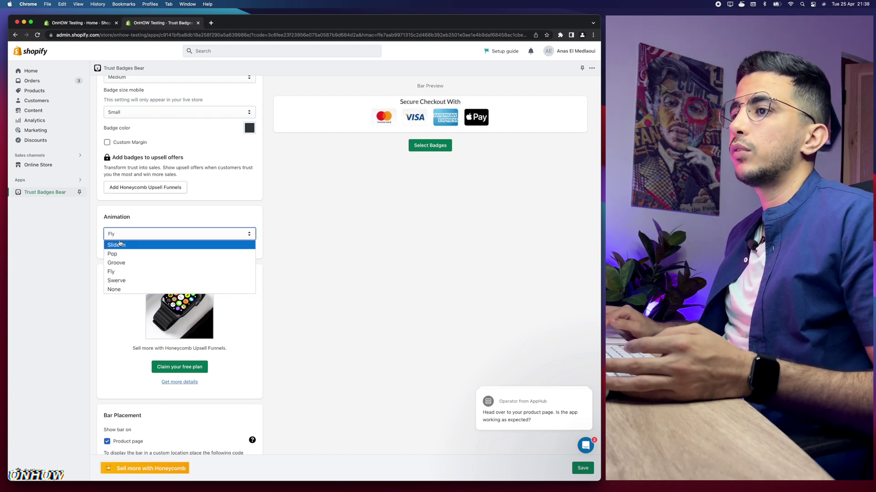
pyautogui.click(120, 243)
pyautogui.click(132, 247)
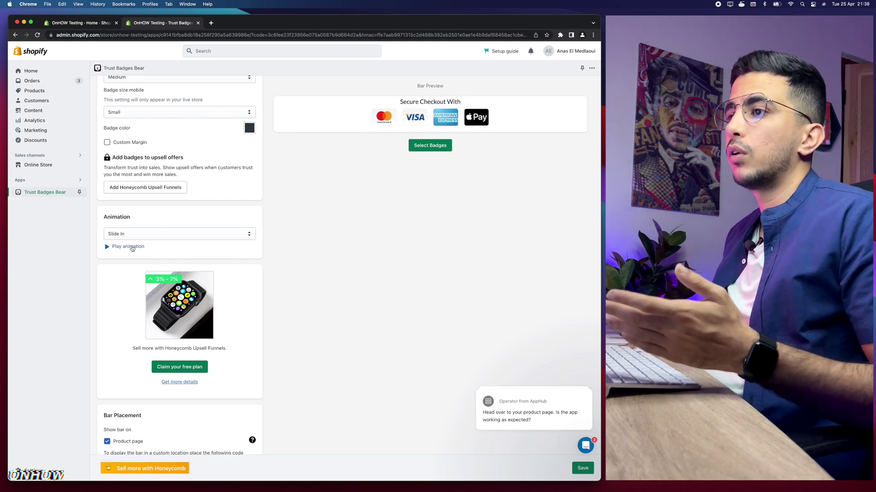
pyautogui.scroll(-5, 274, 274)
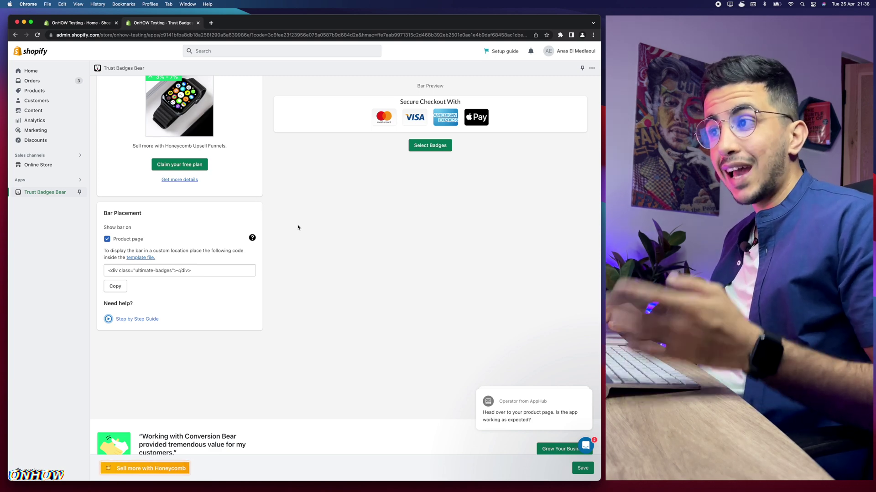
pyautogui.moveTo(207, 269); pyautogui.dragTo(91, 276)
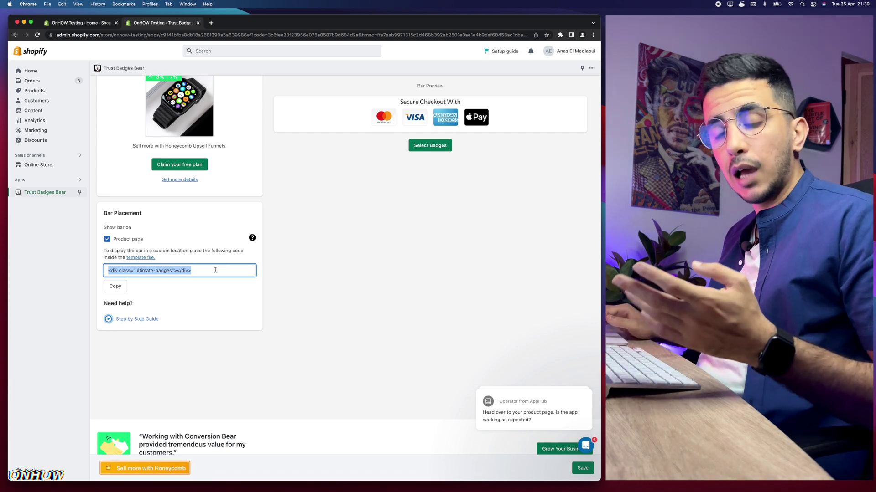
pyautogui.click(365, 257)
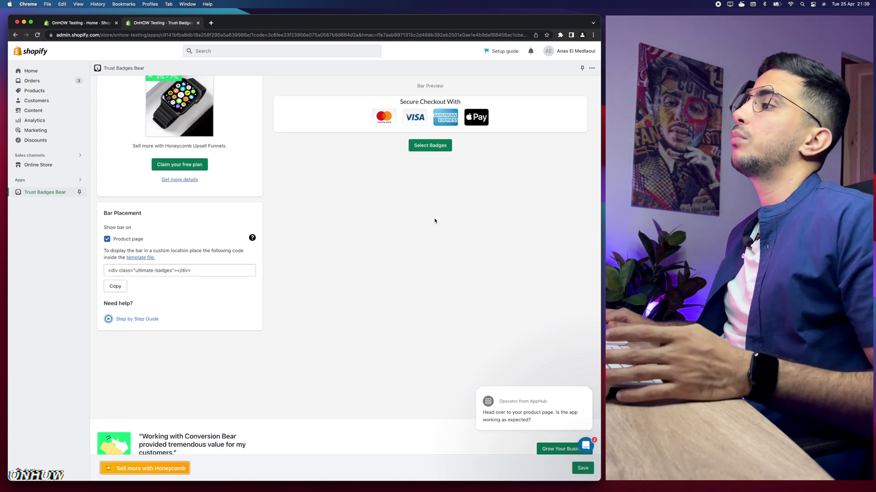
pyautogui.click(436, 148)
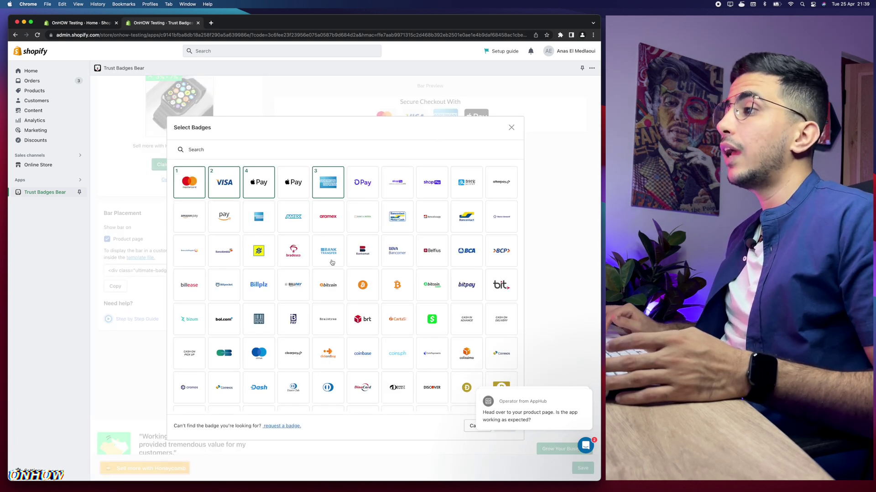
pyautogui.scroll(-20, 332, 263)
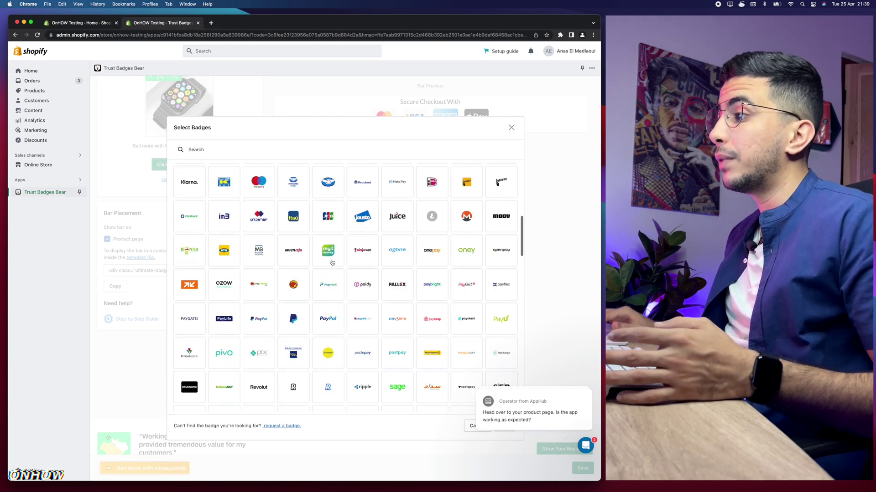
pyautogui.scroll(20, 332, 262)
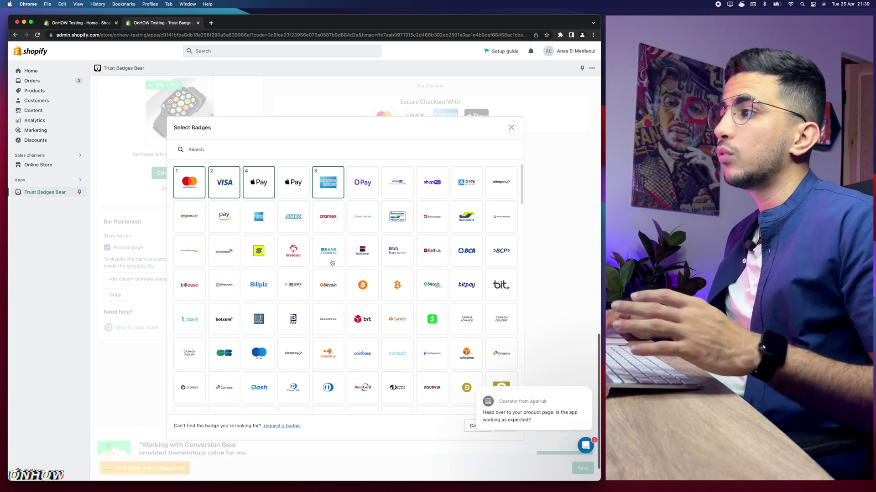
pyautogui.scroll(-8, 332, 262)
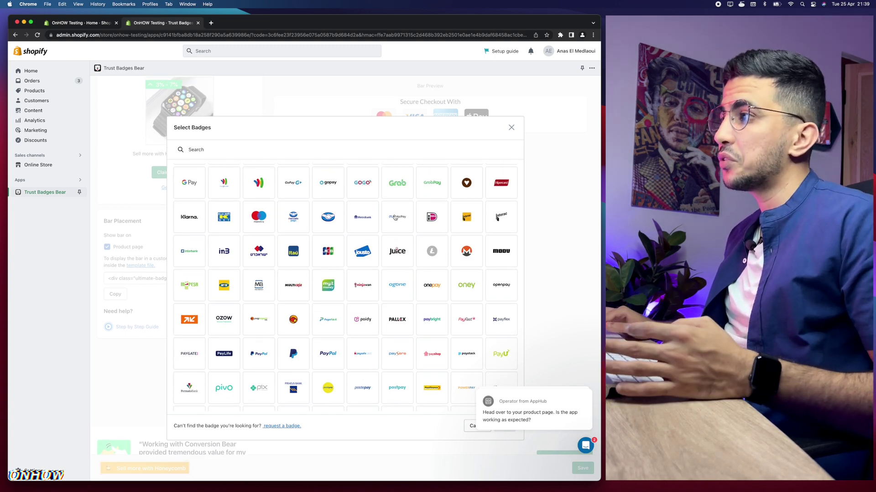
pyautogui.scroll(5, 404, 192)
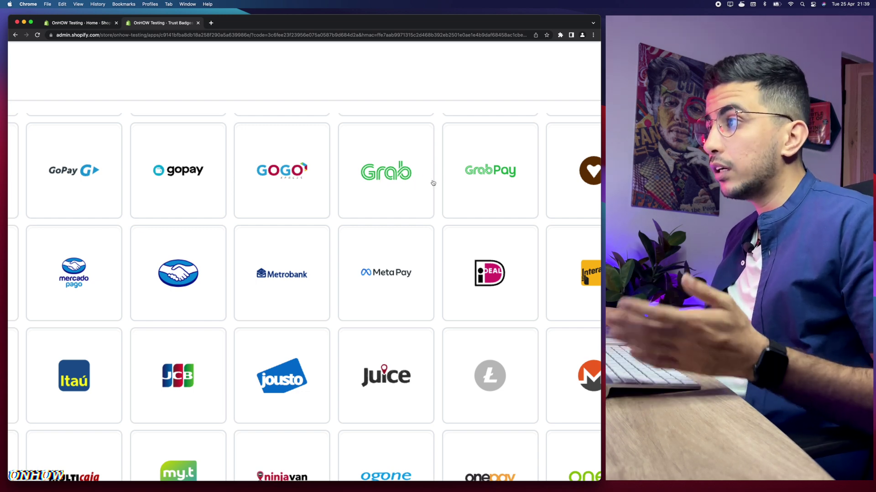
pyautogui.scroll(-10, 362, 289)
pyautogui.scroll(10, 362, 289)
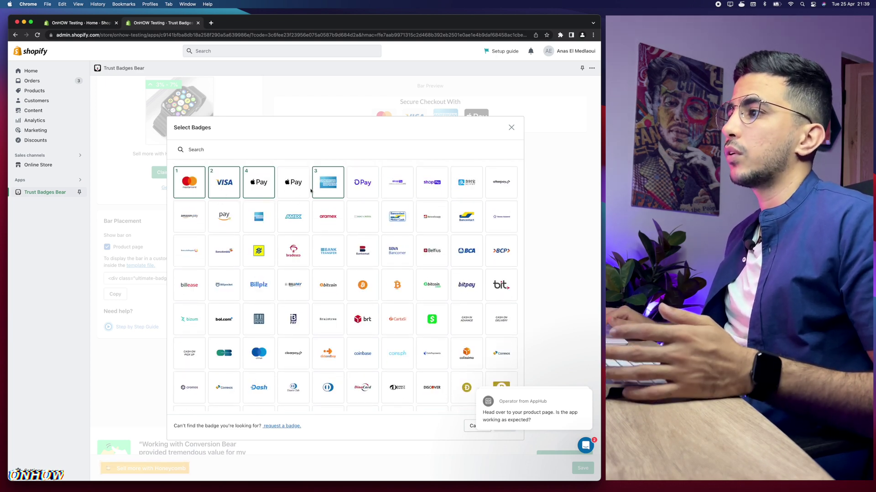
pyautogui.click(511, 127)
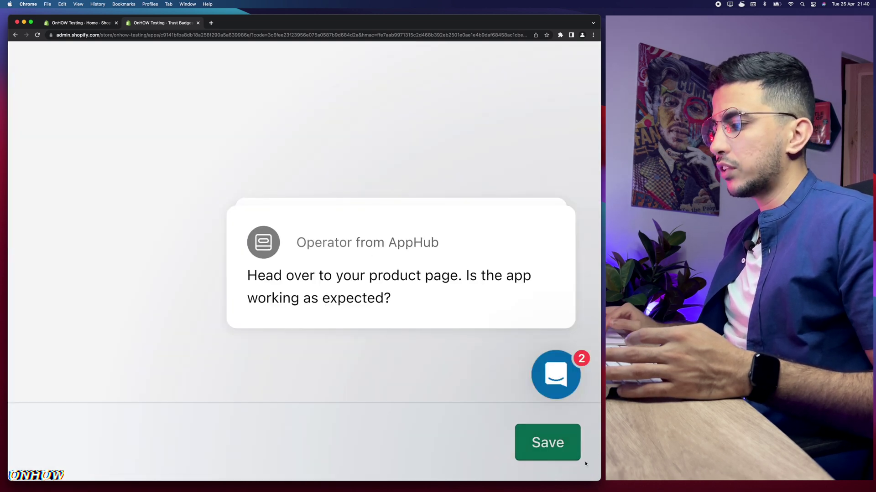
# Save the trust badge settings and open the live OnHOW storefront down to Featured products
pyautogui.click(556, 449)
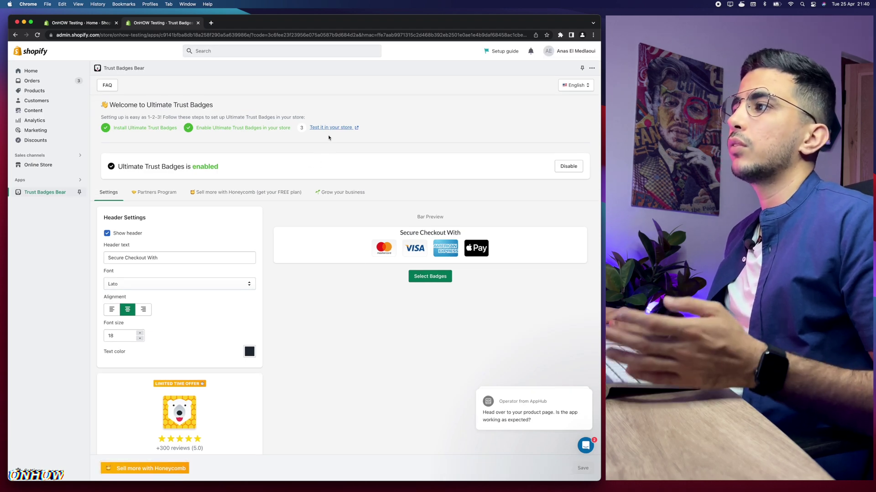
pyautogui.click(329, 129)
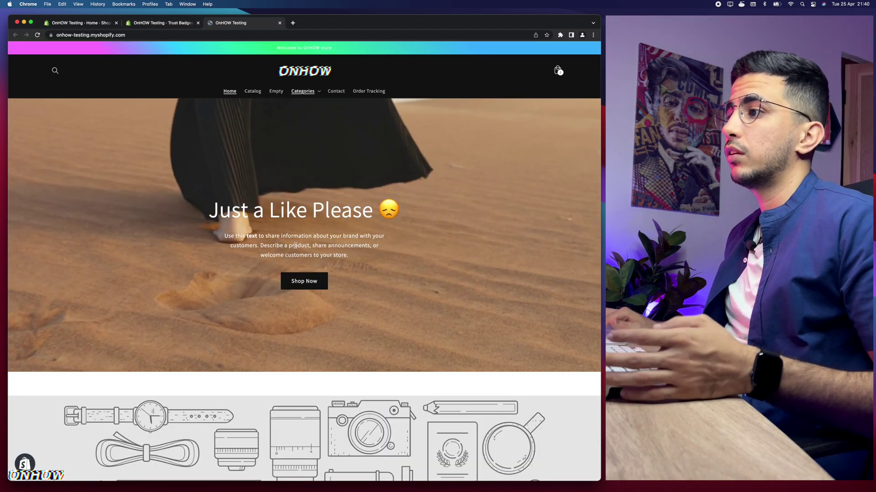
pyautogui.scroll(-10, 296, 246)
pyautogui.scroll(6, 324, 221)
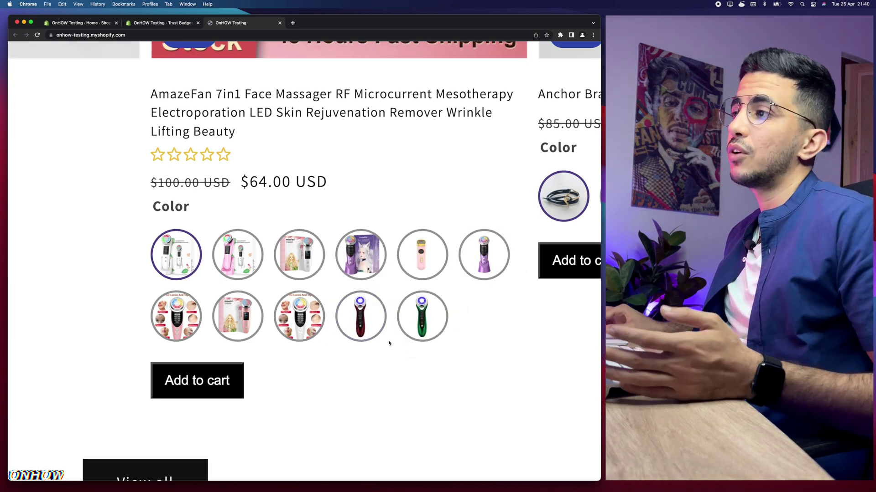
pyautogui.scroll(-5, 389, 343)
# Open the AmazeFan product page, check the Secure Checkout With badges below Buy it now, and reload
pyautogui.click(350, 240)
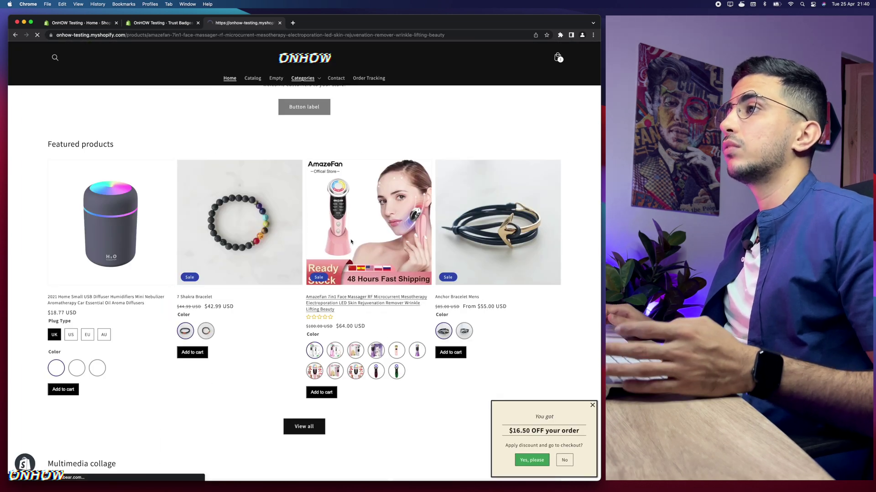
pyautogui.scroll(-3, 467, 319)
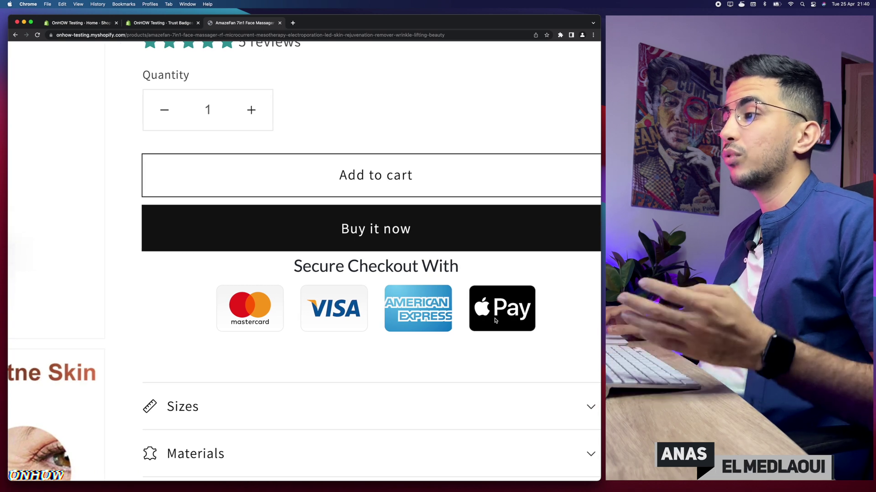
pyautogui.moveTo(286, 267); pyautogui.dragTo(506, 313)
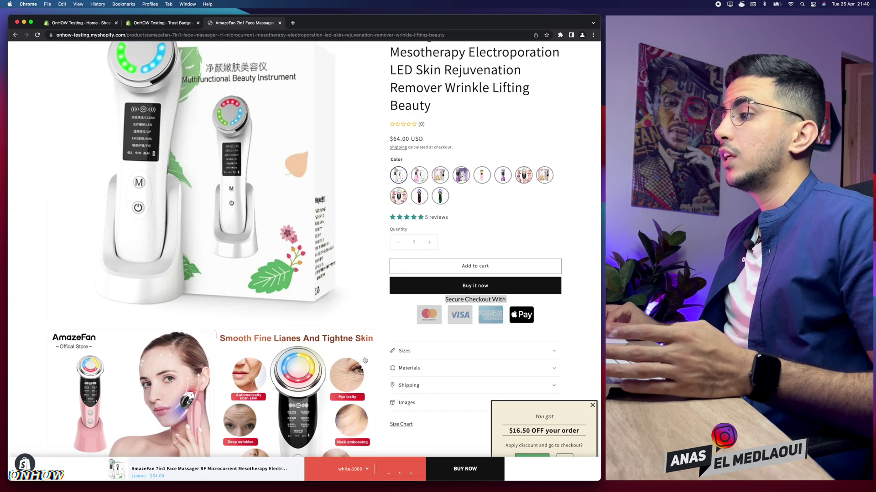
pyautogui.scroll(-3, 541, 215)
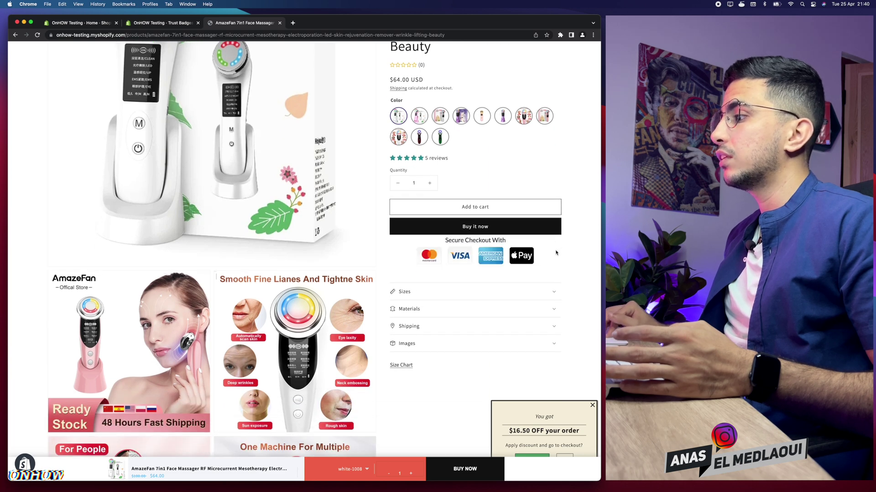
pyautogui.press('super+r')
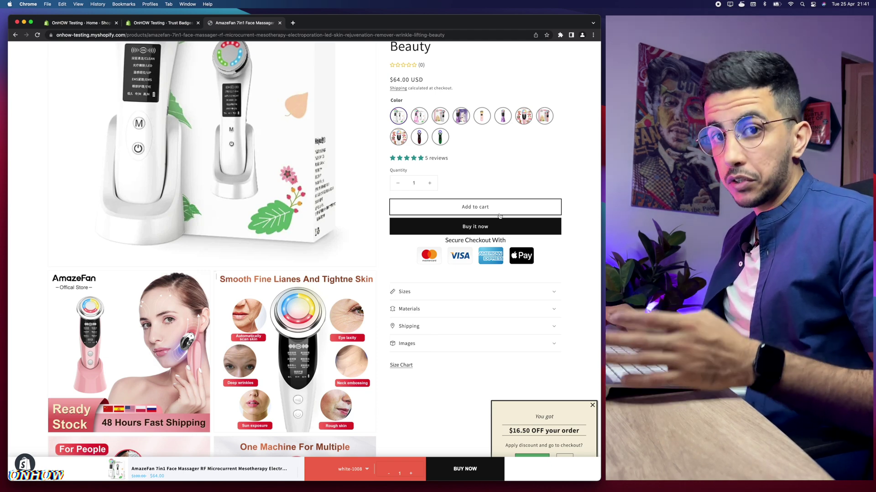
pyautogui.scroll(4, 499, 217)
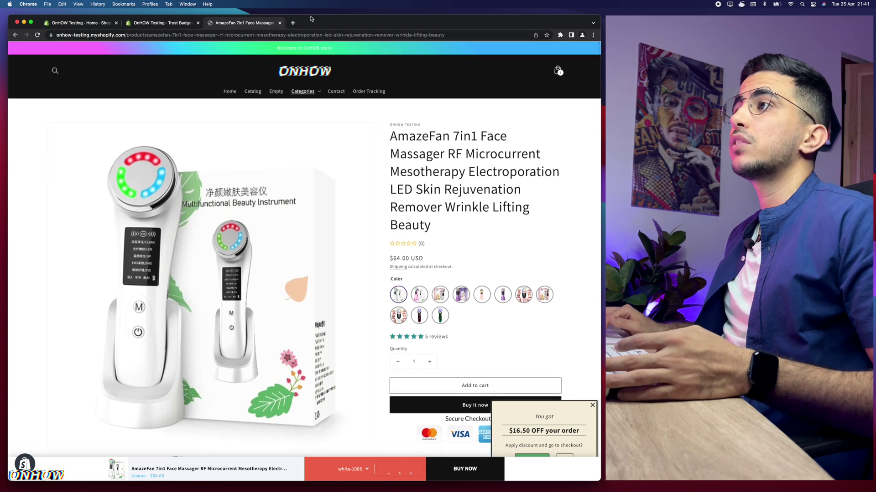
# Close the product tab and reach the Shopify App Store via admin Apps > Recommended apps
pyautogui.click(279, 23)
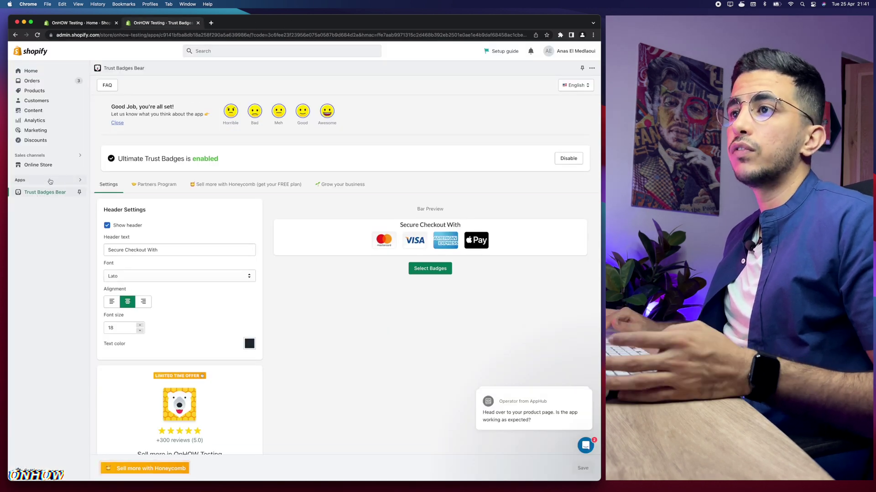
pyautogui.click(50, 180)
pyautogui.click(140, 189)
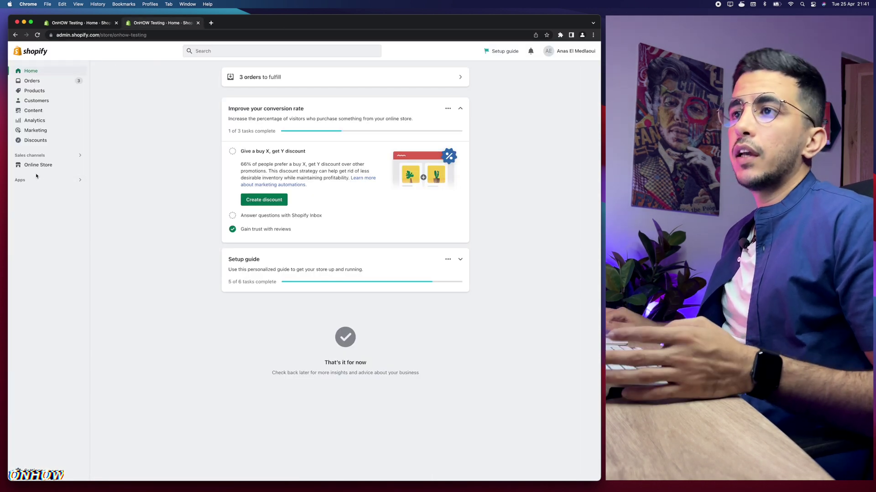
pyautogui.click(23, 181)
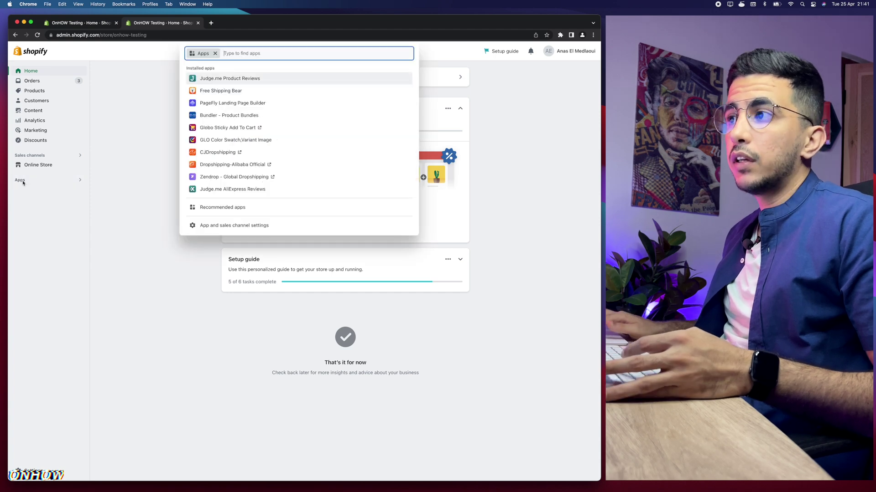
pyautogui.click(223, 207)
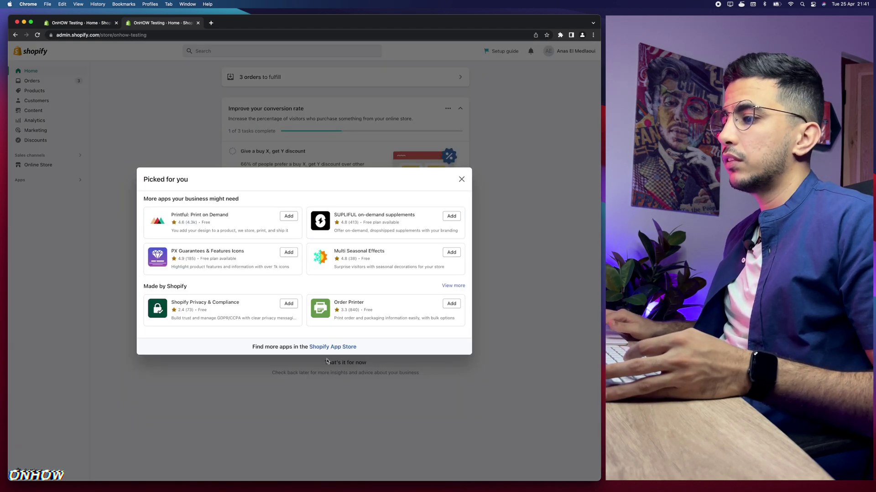
pyautogui.click(325, 348)
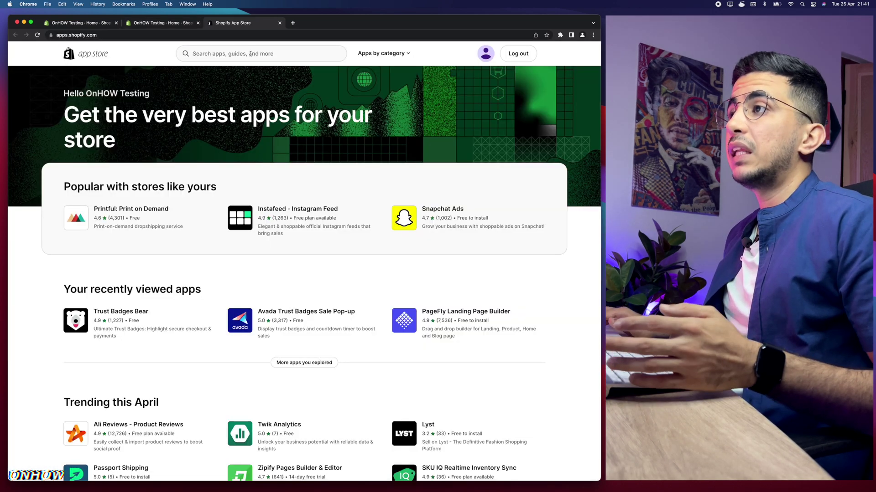
# Search for 'avada trust badges', open the Avada Trust Badges Sale Pop-up listing, and choose Add app
pyautogui.click(250, 53)
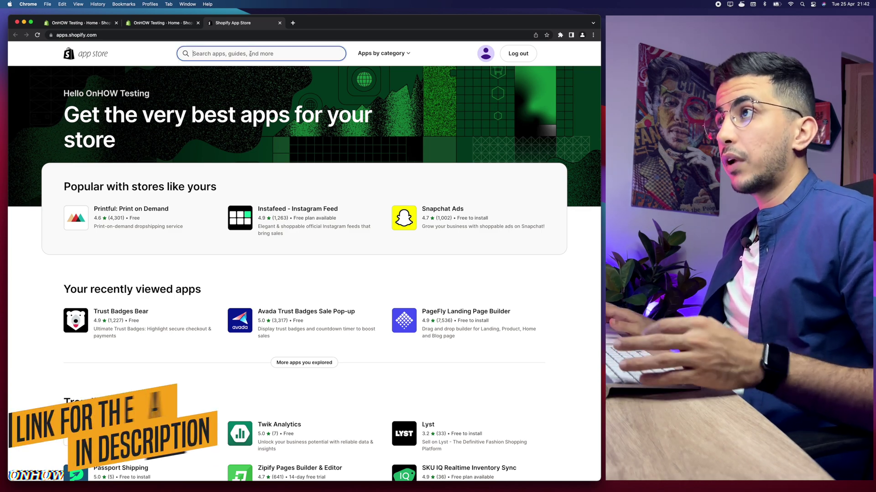
pyautogui.write('avada trust badges')
pyautogui.press('Return')
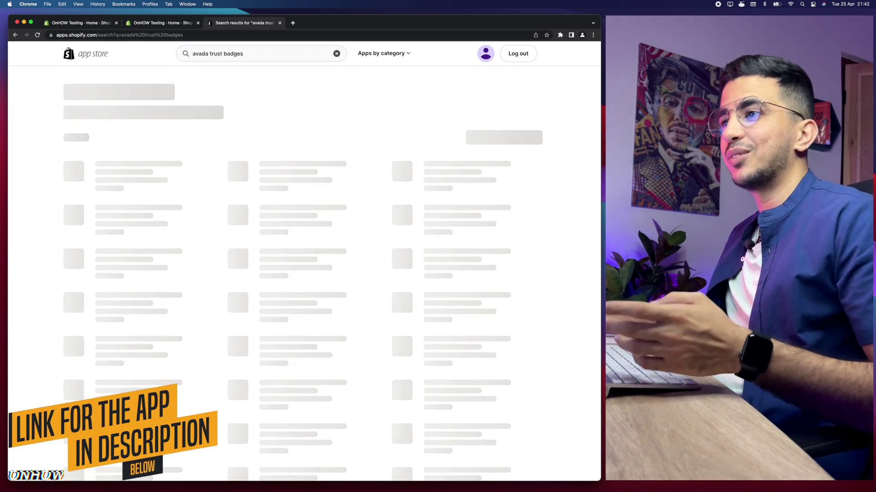
pyautogui.click(139, 196)
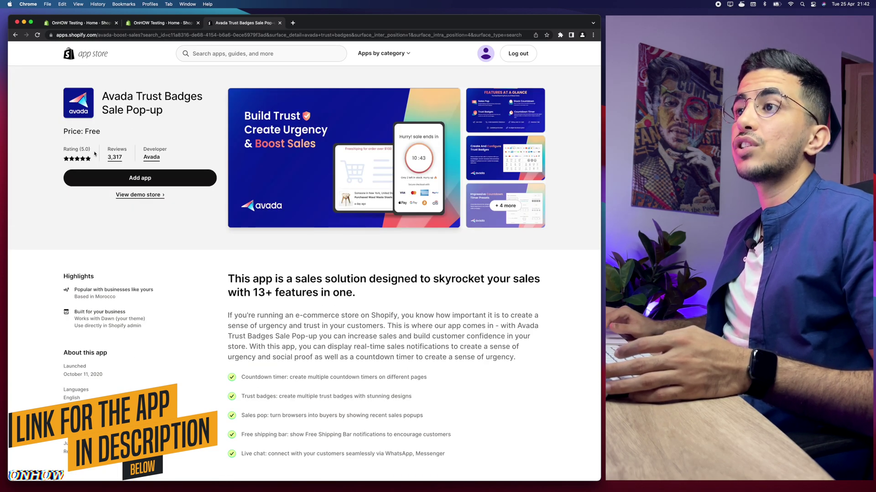
pyautogui.scroll(5, 89, 127)
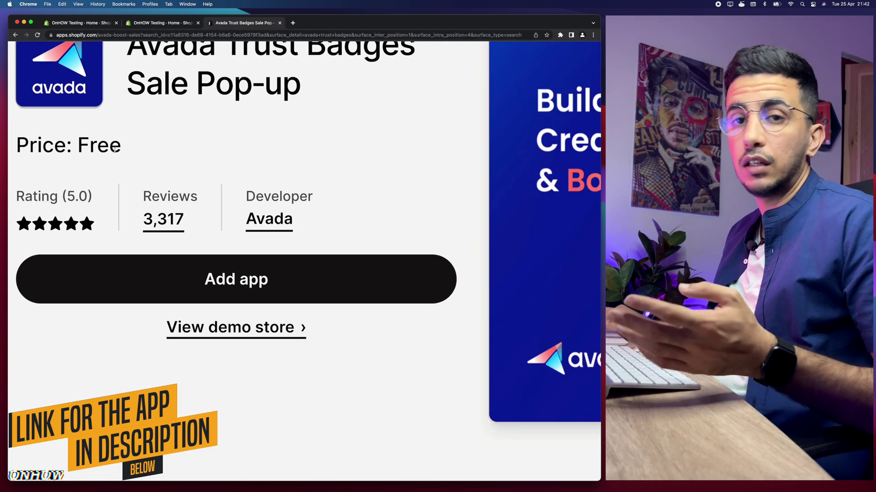
pyautogui.scroll(-5, 114, 150)
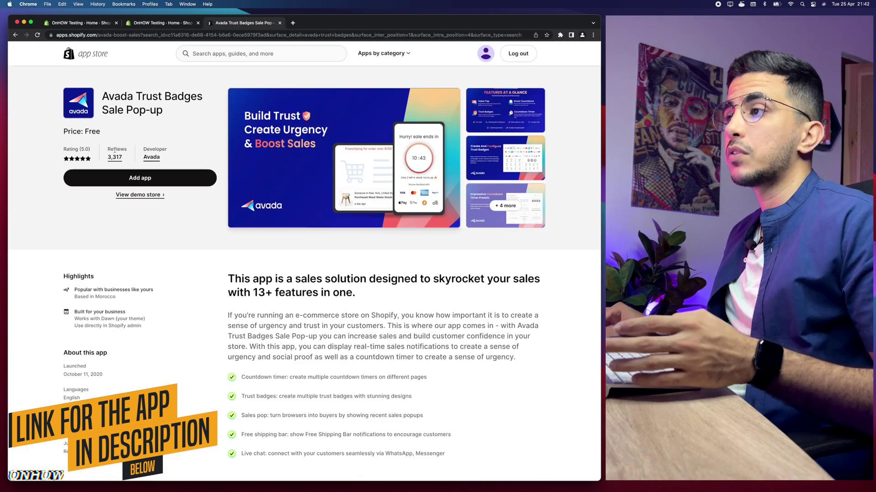
pyautogui.click(144, 178)
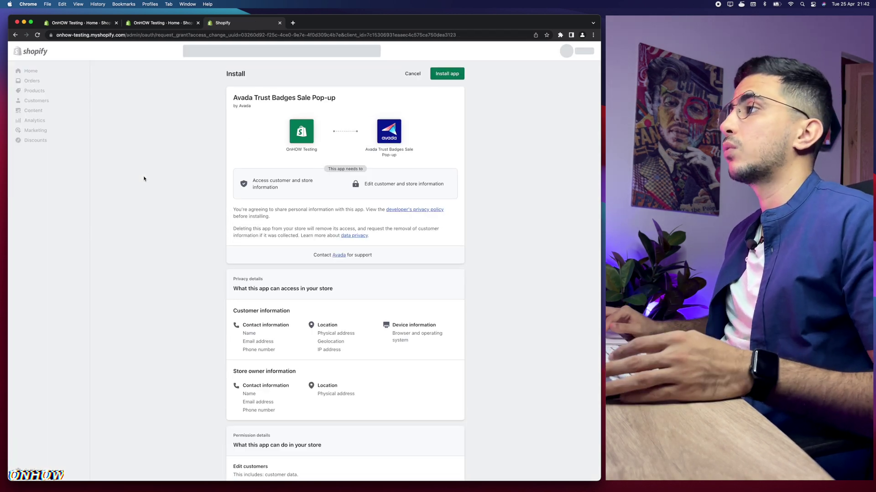
# Install Avada Boost Sales, switch on Trust Badges, and open the Trust Badges settings page
pyautogui.click(449, 73)
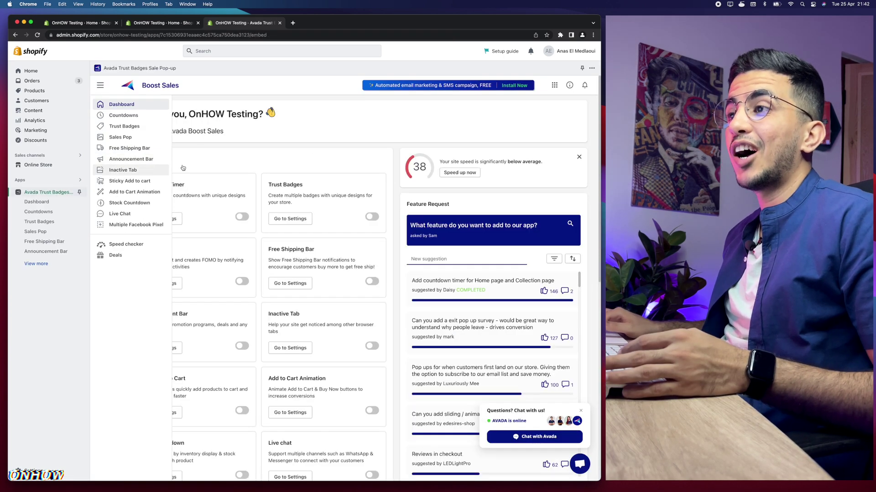
pyautogui.moveTo(149, 187); pyautogui.dragTo(383, 461)
pyautogui.click(393, 279)
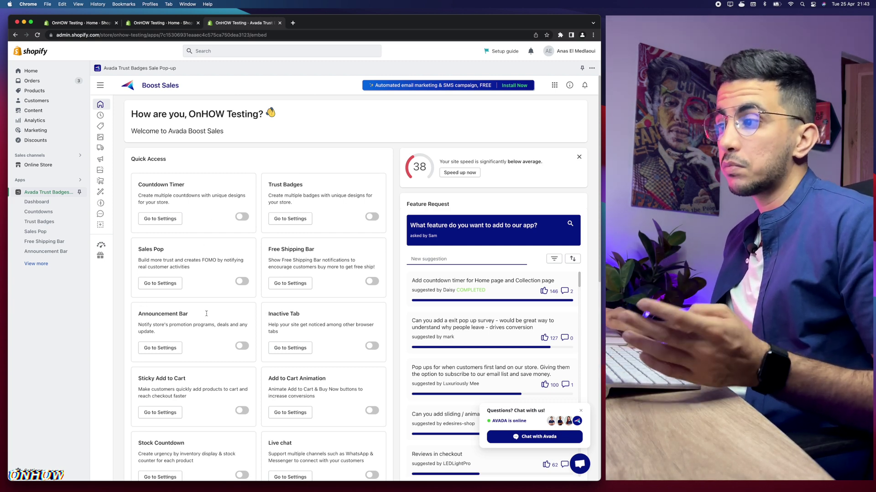
pyautogui.scroll(-5, 296, 314)
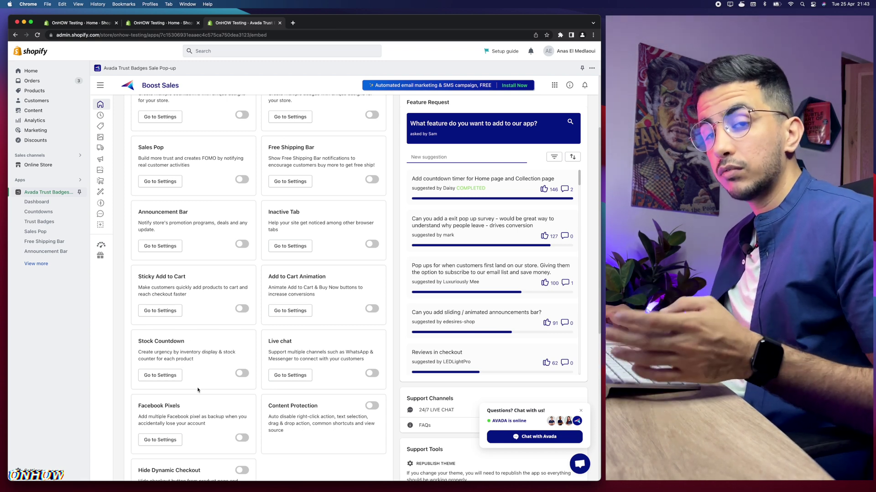
pyautogui.scroll(3, 197, 390)
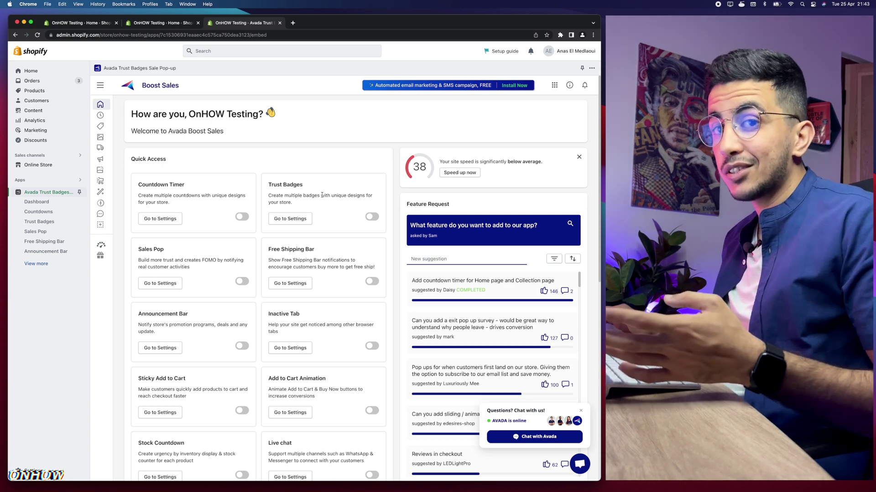
pyautogui.click(371, 218)
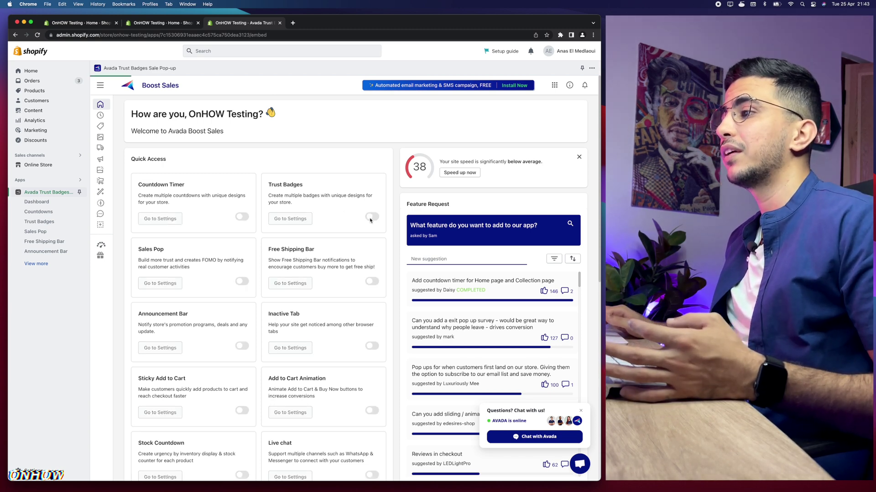
pyautogui.click(288, 218)
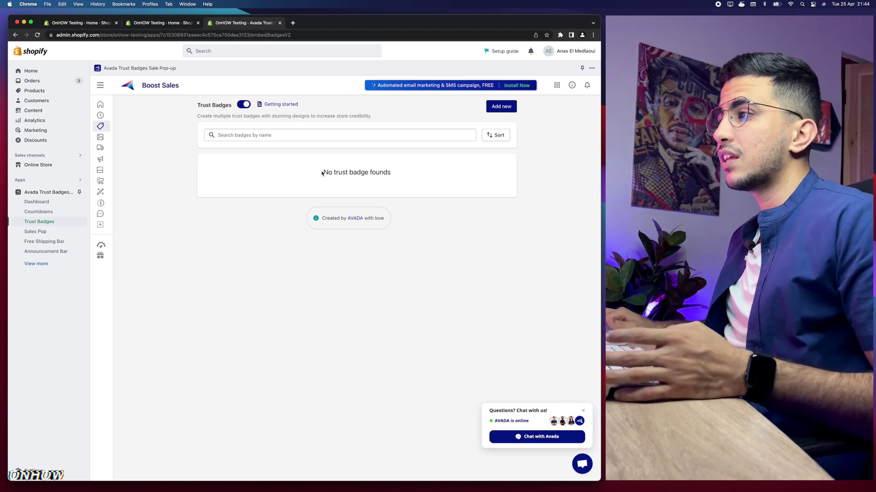
# Start a new trust badge set from the empty Trust Badges list
pyautogui.moveTo(322, 174); pyautogui.dragTo(445, 175)
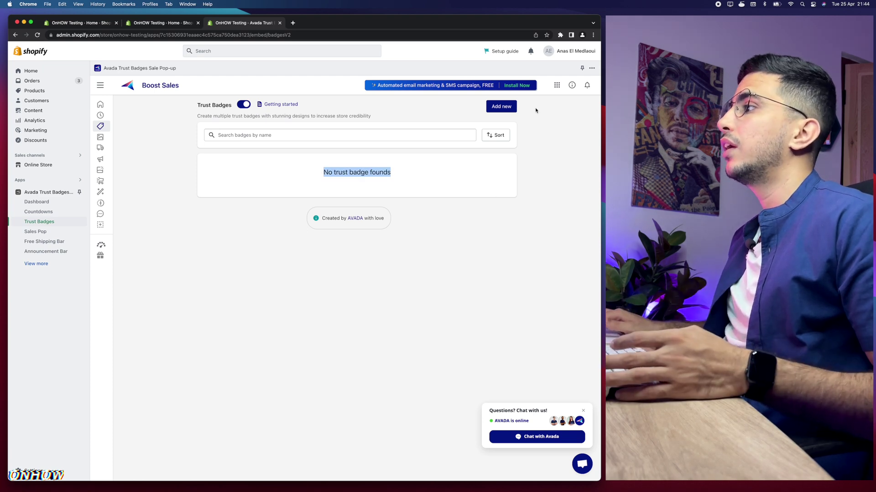
pyautogui.scroll(2, 500, 107)
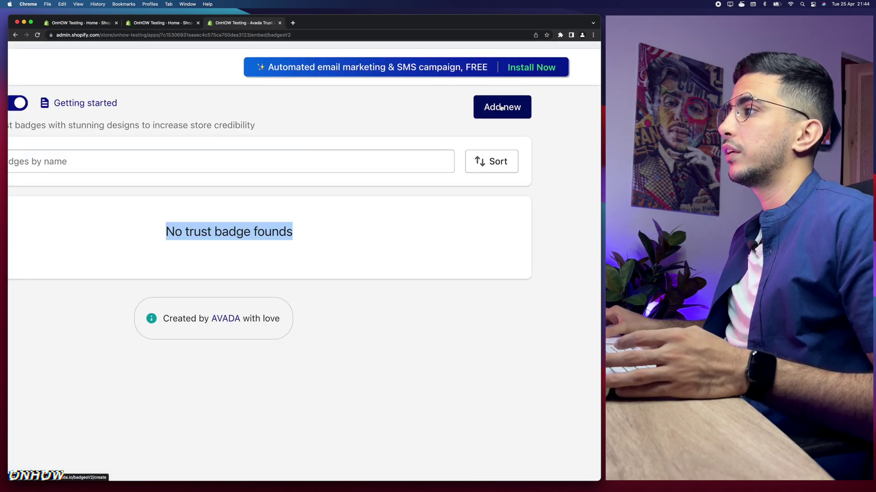
pyautogui.scroll(-2, 500, 107)
pyautogui.click(500, 106)
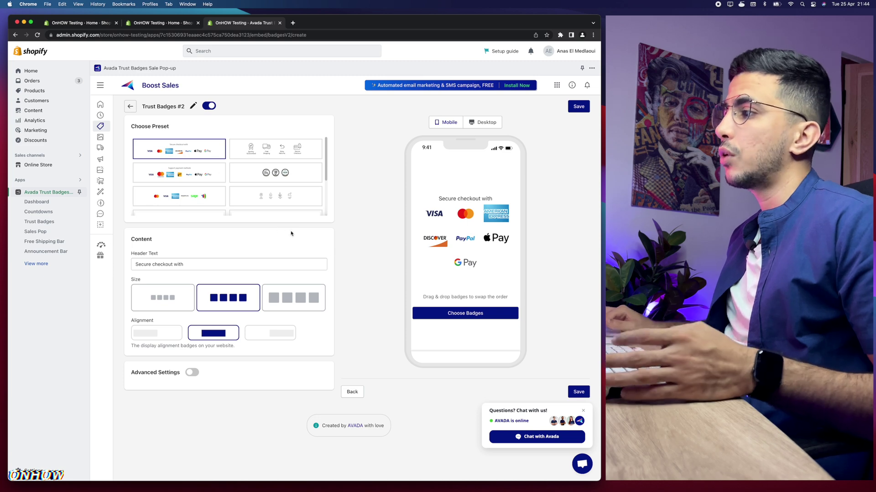
# Compare the badge preview in desktop and phone layouts, ending on phone
pyautogui.moveTo(469, 223)
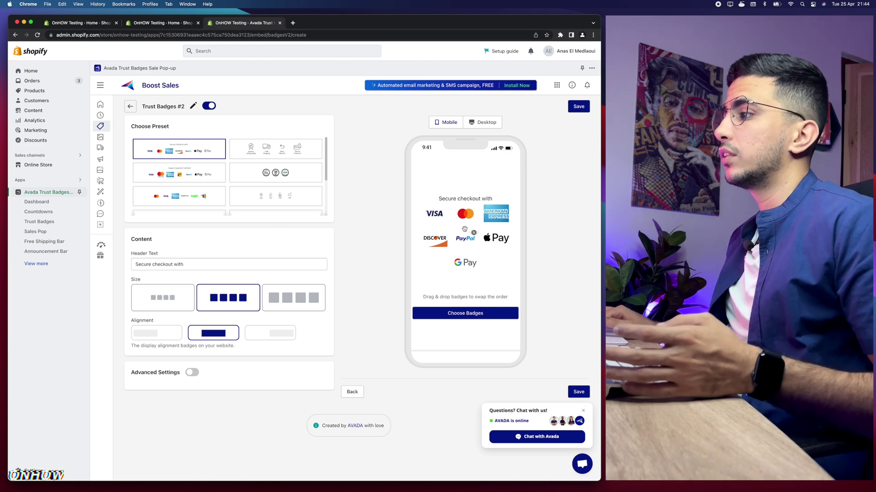
pyautogui.click(482, 123)
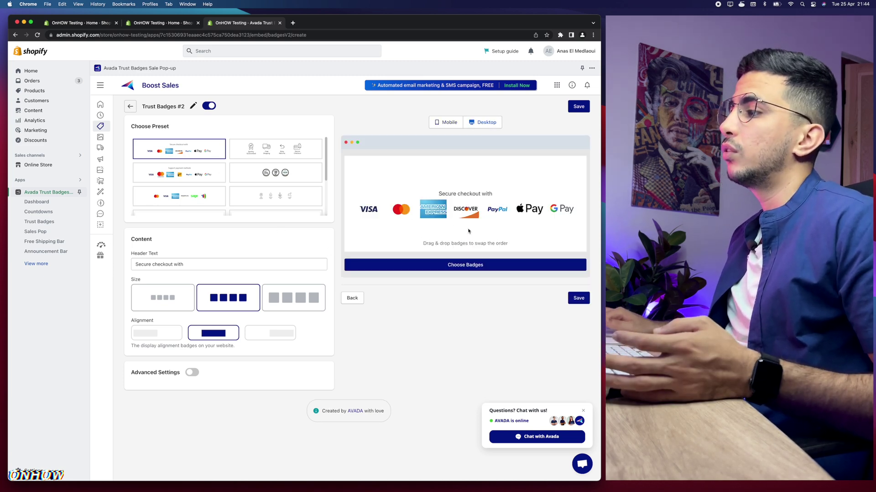
pyautogui.click(446, 122)
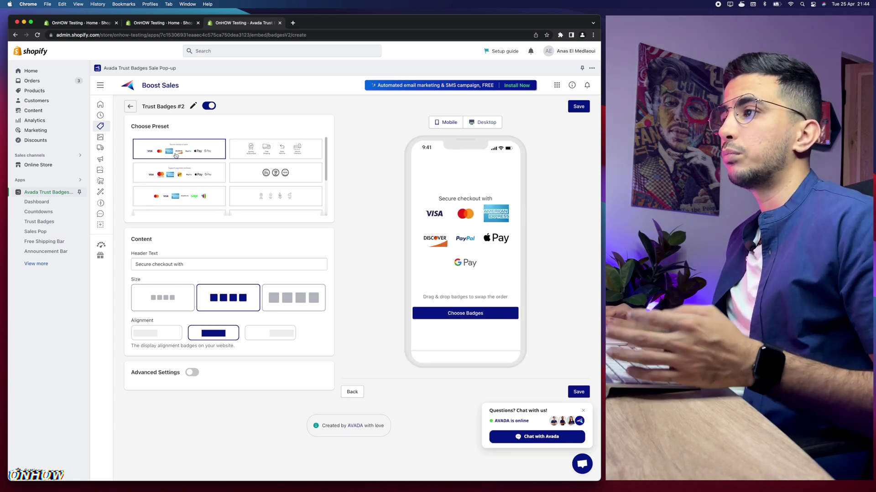
# Try the second and third presets, return to 'Secure checkout with', and remove the Discover badge
pyautogui.click(168, 178)
pyautogui.click(176, 189)
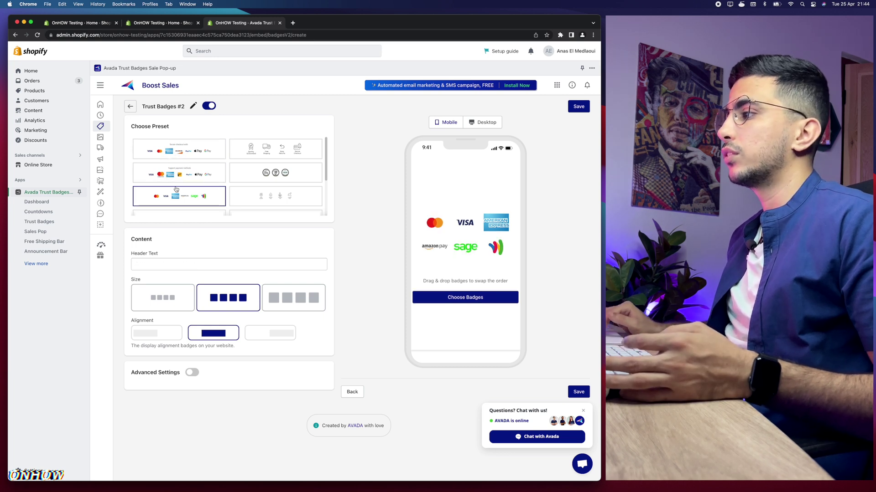
pyautogui.scroll(-3, 176, 189)
pyautogui.moveTo(430, 234)
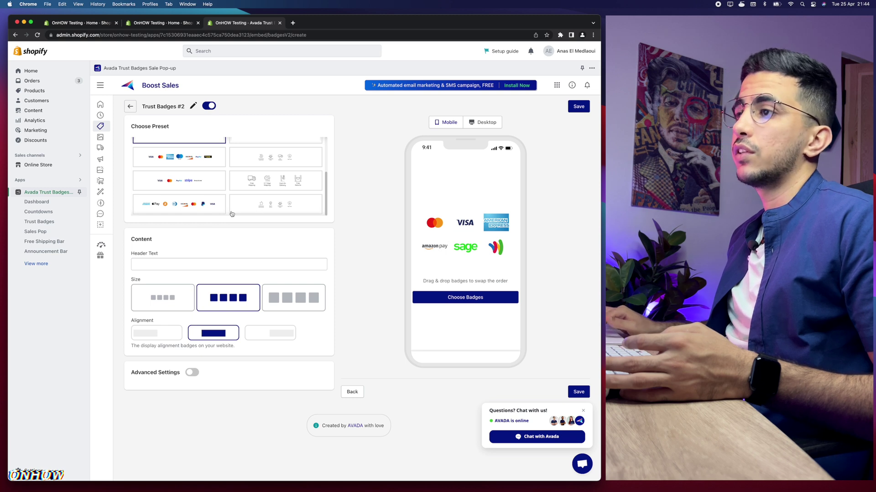
pyautogui.scroll(2, 182, 185)
pyautogui.click(191, 149)
pyautogui.moveTo(444, 241)
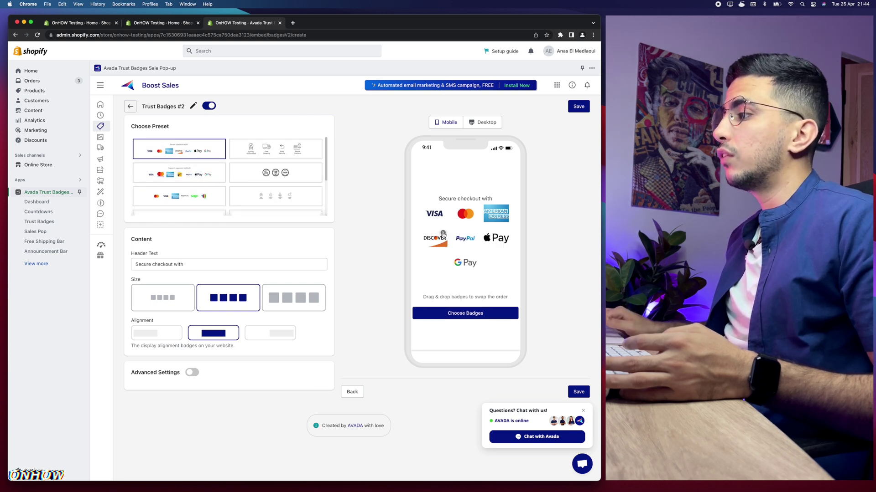
pyautogui.click(443, 233)
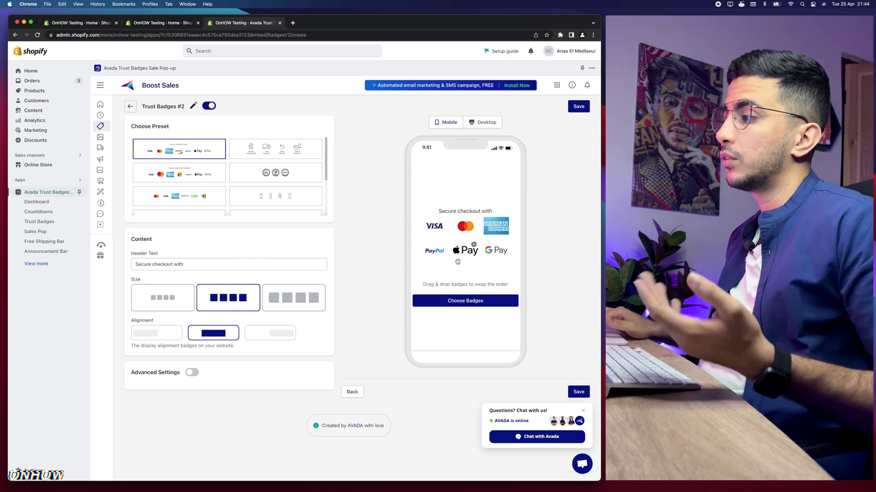
# Browse the Select Badges catalogue, reselect Discover for seven badges, and close the picker
pyautogui.click(467, 305)
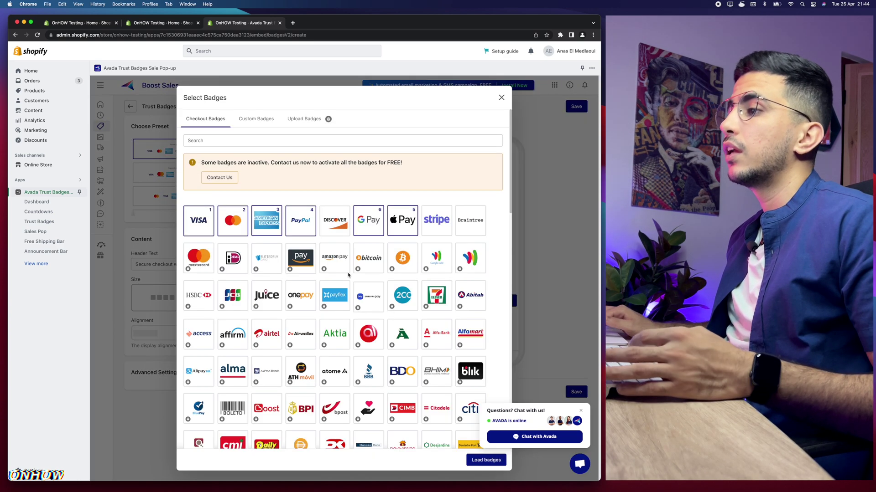
pyautogui.scroll(-15, 318, 273)
pyautogui.scroll(3, 318, 273)
pyautogui.scroll(-3, 318, 272)
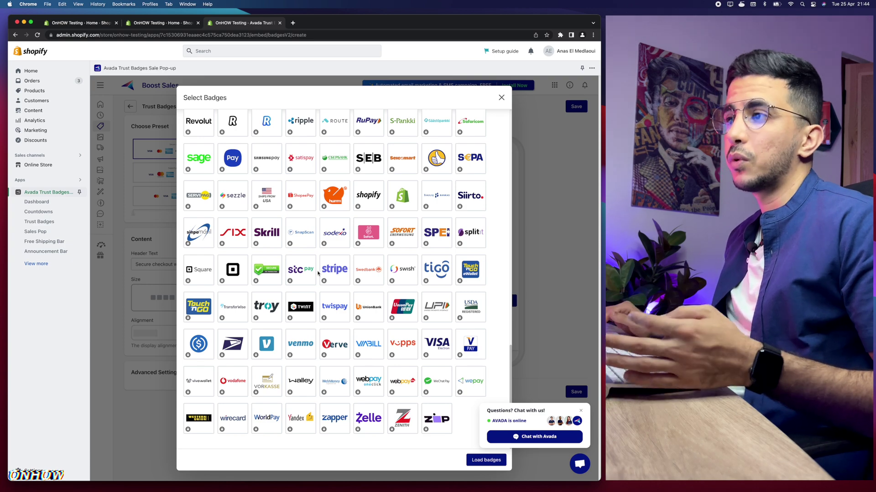
pyautogui.scroll(15, 318, 273)
pyautogui.scroll(5, 223, 271)
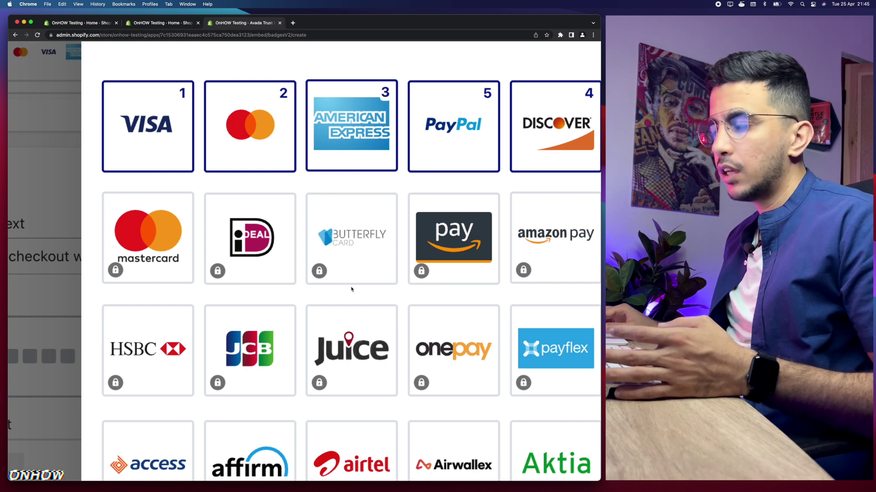
pyautogui.scroll(-5, 356, 288)
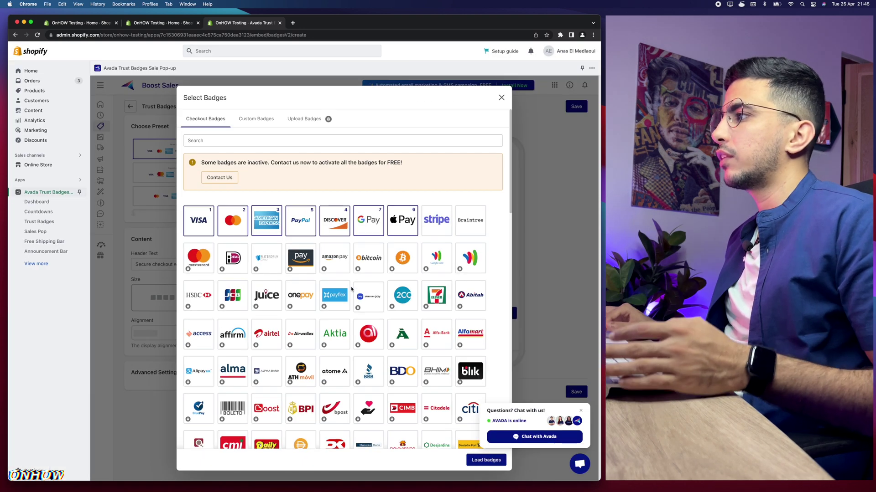
pyautogui.click(501, 98)
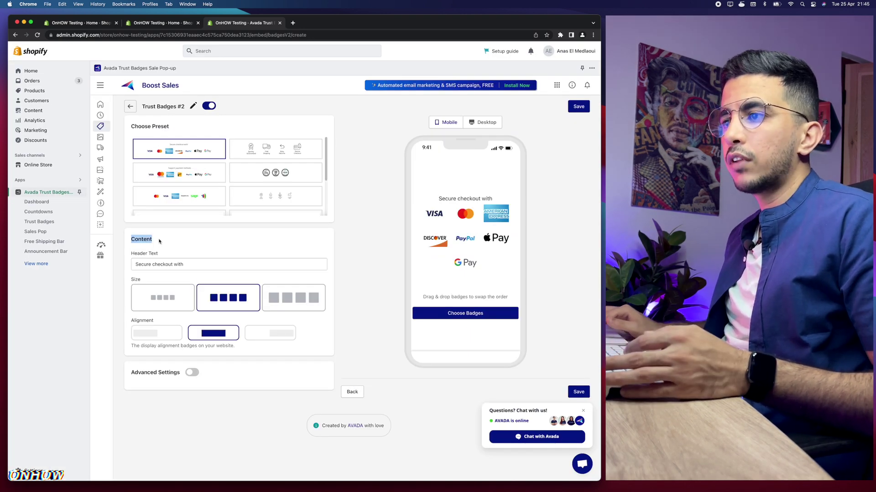
# Select and deselect the header text, then switch the badges to the smallest size
pyautogui.click(186, 263)
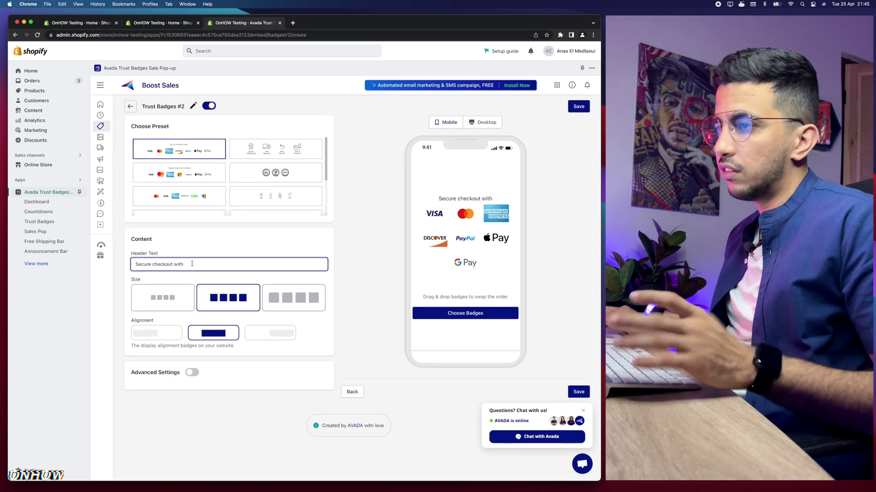
pyautogui.press('super+a')
pyautogui.click(196, 268)
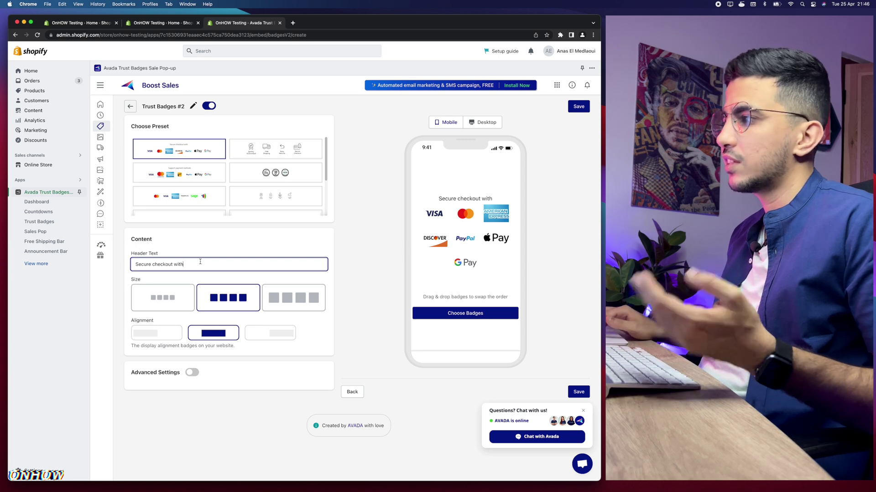
pyautogui.click(152, 298)
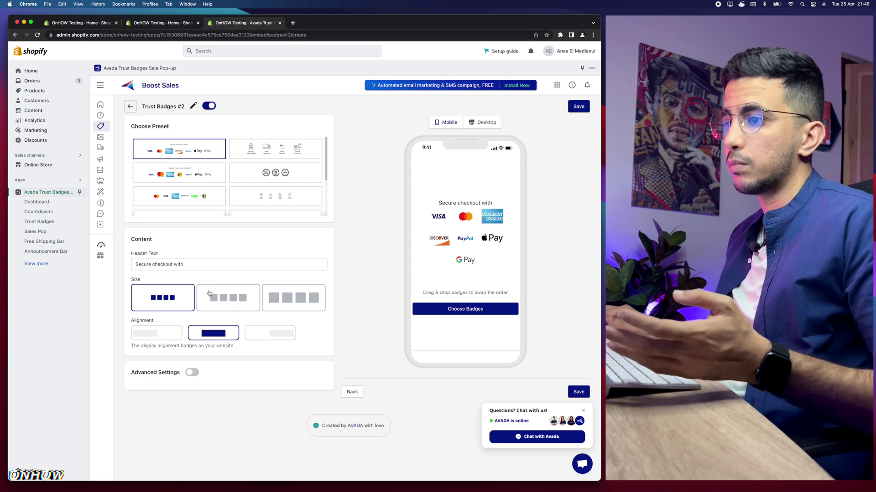
# Try left and right alignment, settle on centre, and turn on Advanced Settings
pyautogui.click(154, 333)
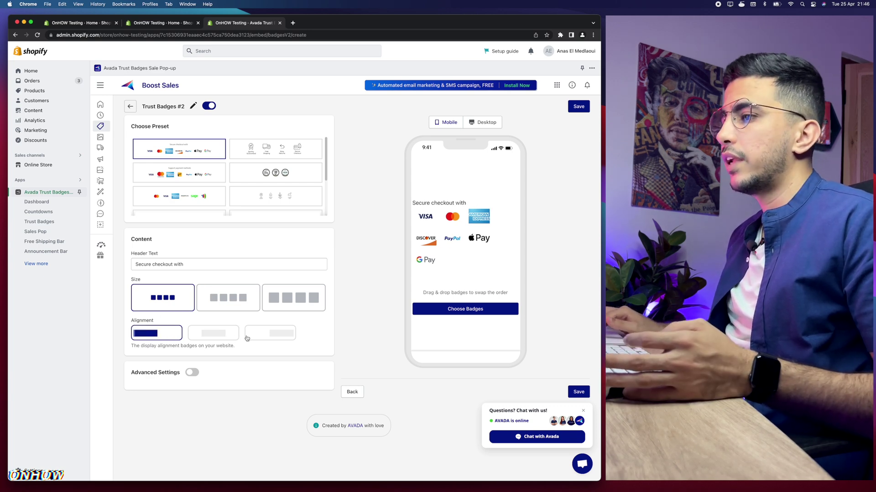
pyautogui.click(262, 337)
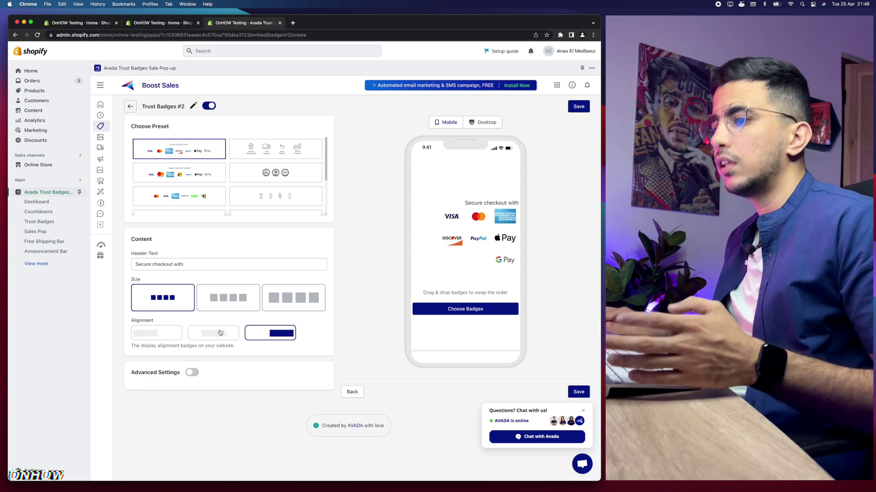
pyautogui.click(220, 332)
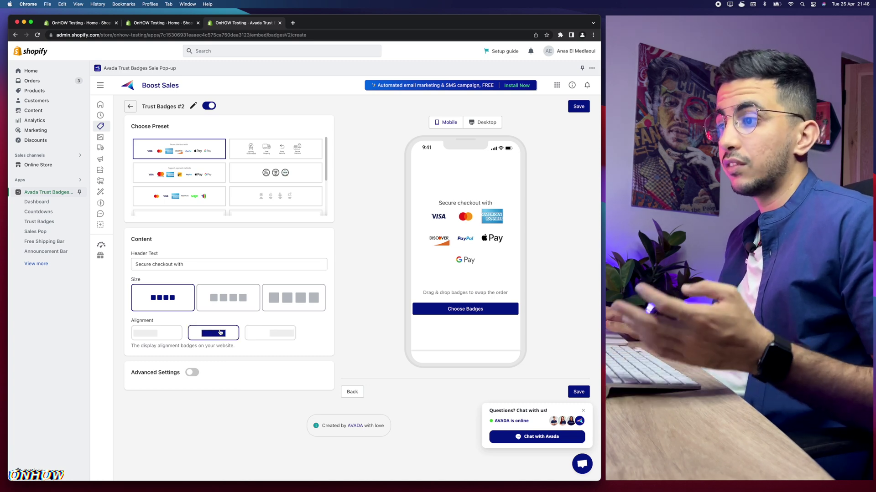
pyautogui.click(192, 372)
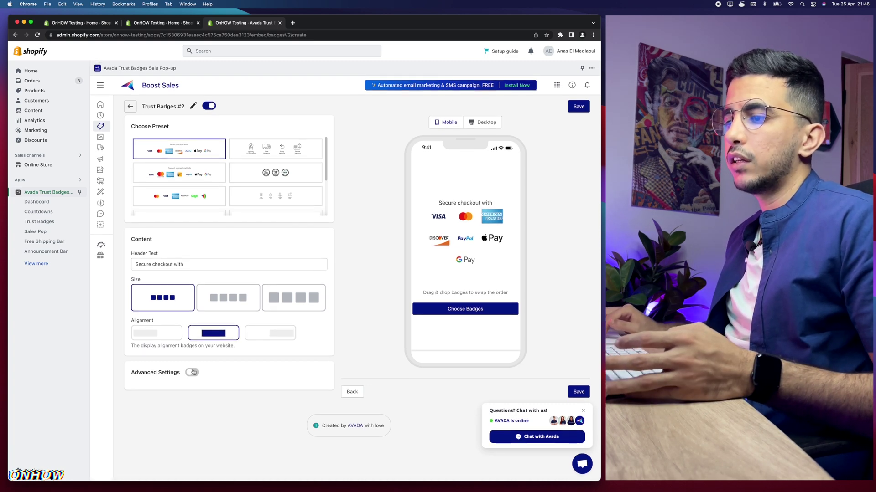
# Set header text size to 22 px, keep full-colour badges and Full Width box
pyautogui.scroll(-3, 193, 373)
pyautogui.moveTo(159, 264)
pyautogui.mouseDown()
pyautogui.moveTo(185, 265)
pyautogui.moveTo(167, 265)
pyautogui.mouseUp()
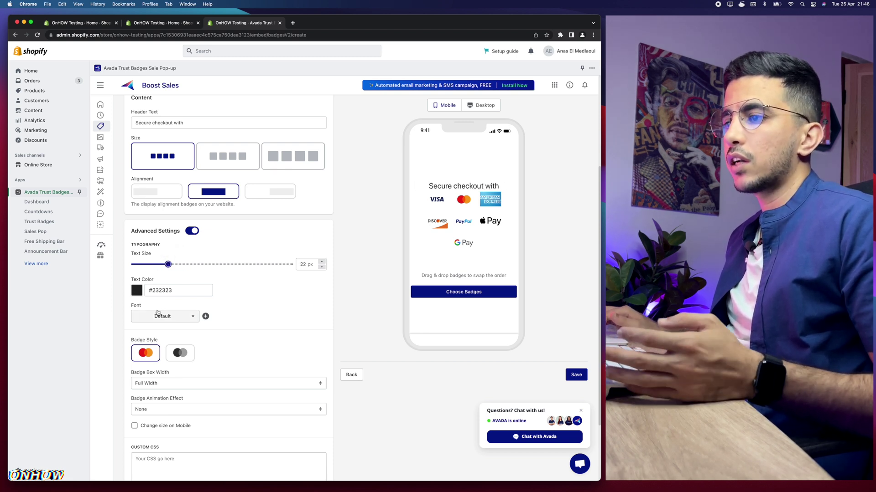
pyautogui.scroll(-1, 185, 299)
pyautogui.scroll(-1, 159, 315)
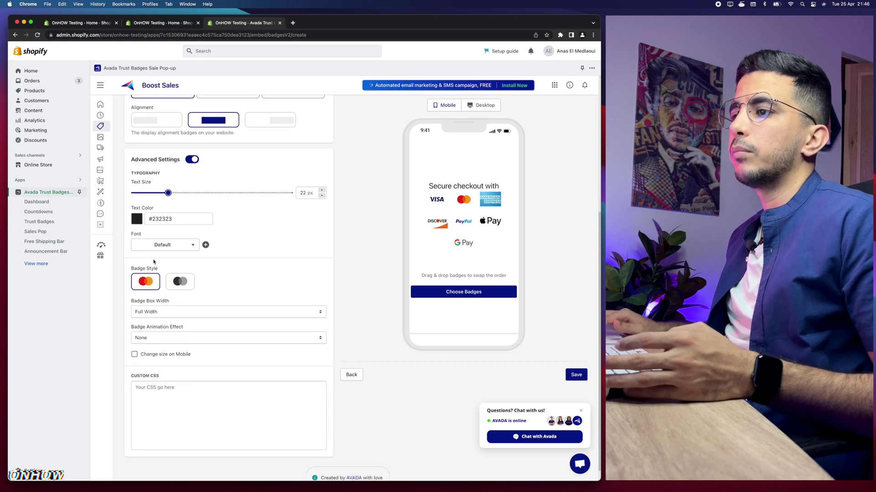
pyautogui.click(181, 286)
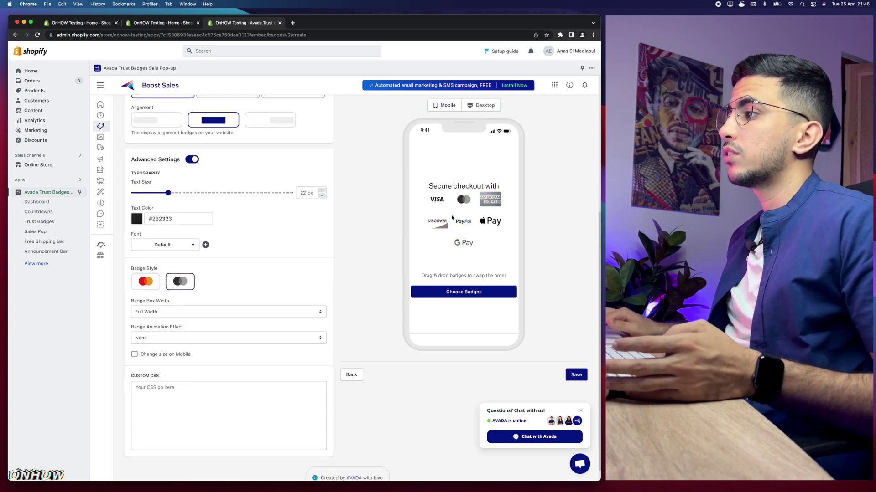
pyautogui.click(146, 286)
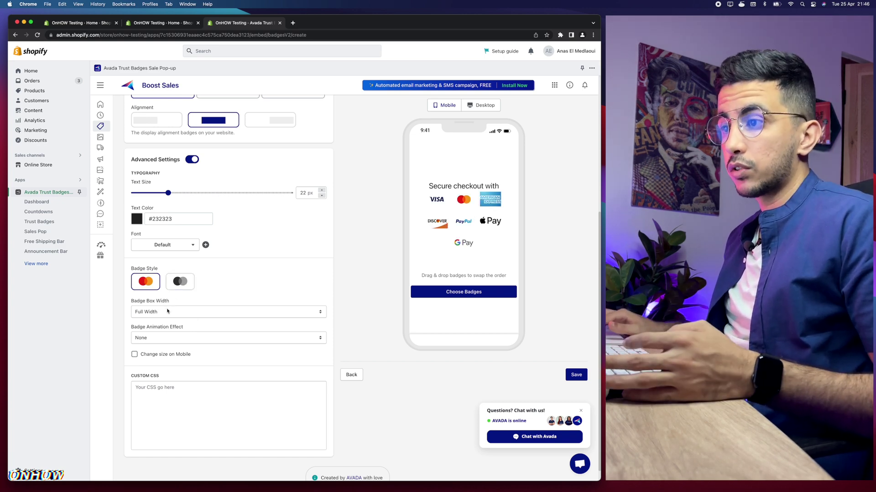
pyautogui.click(166, 312)
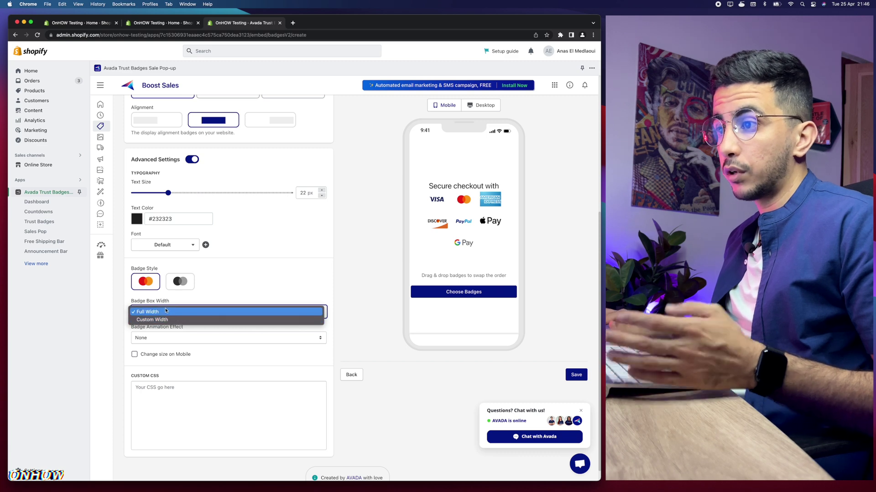
pyautogui.click(166, 311)
# Save the trust badge widget and copy its widget ID
pyautogui.scroll(-1, 221, 305)
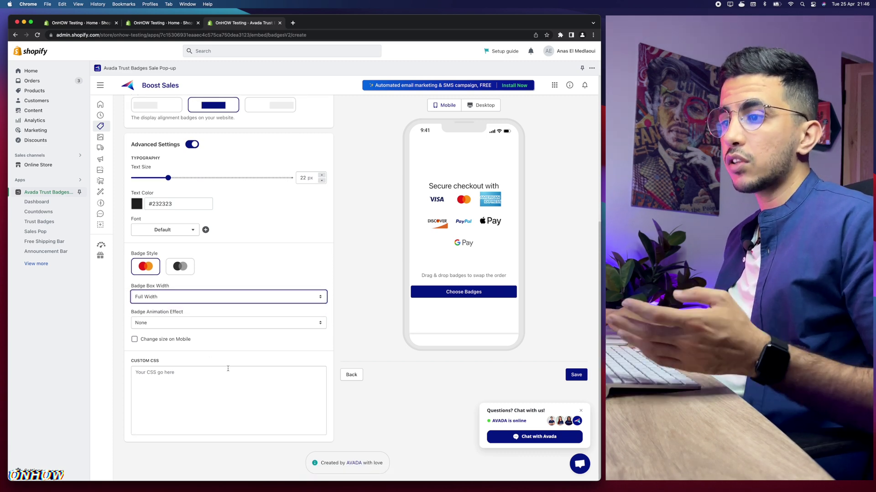
pyautogui.scroll(10, 260, 354)
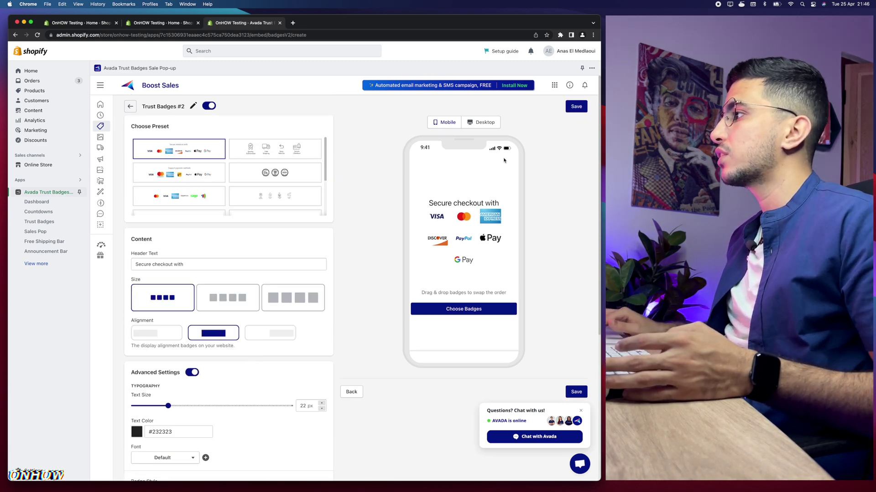
pyautogui.click(570, 110)
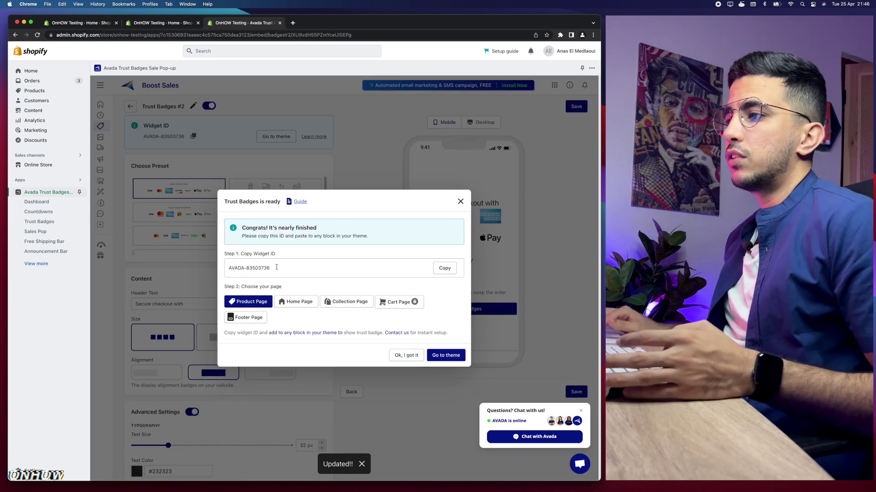
pyautogui.moveTo(273, 268); pyautogui.dragTo(231, 269)
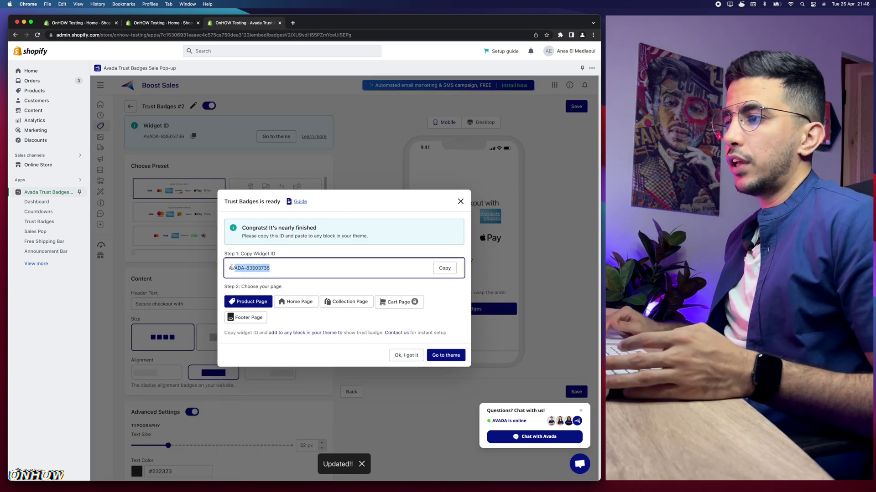
pyautogui.click(447, 270)
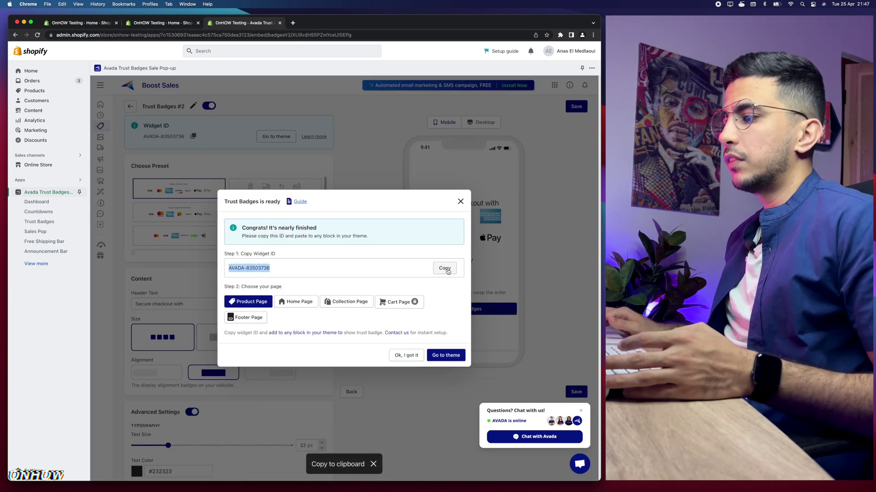
pyautogui.click(442, 356)
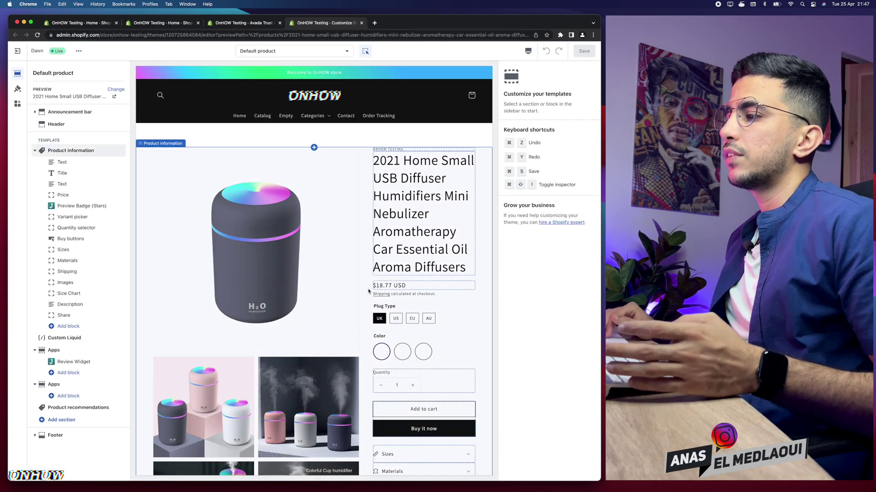
# Add the Trust Badges V2 app block under Share in Product information
pyautogui.scroll(-5, 369, 290)
pyautogui.scroll(2, 368, 291)
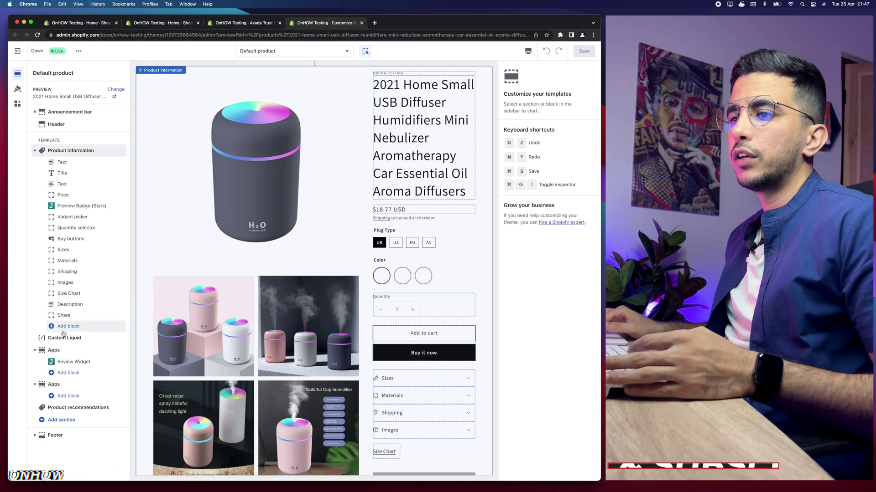
pyautogui.click(64, 327)
pyautogui.scroll(-1, 166, 372)
pyautogui.scroll(1, 166, 372)
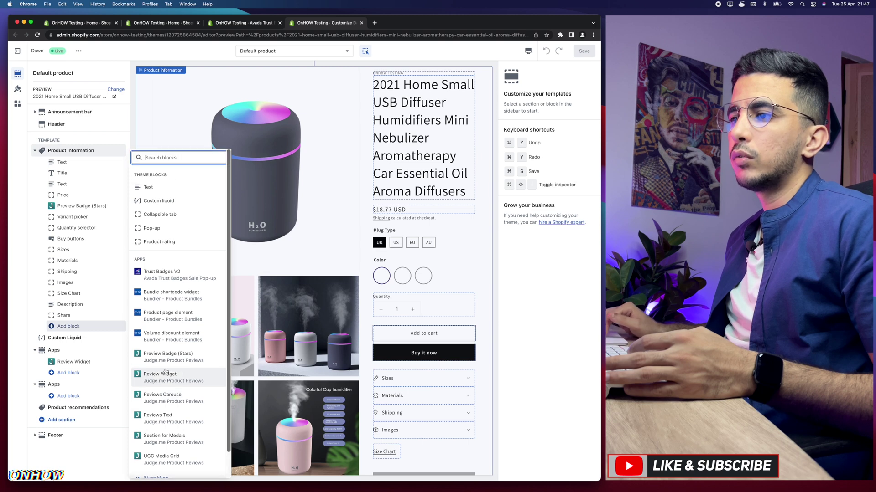
pyautogui.click(160, 274)
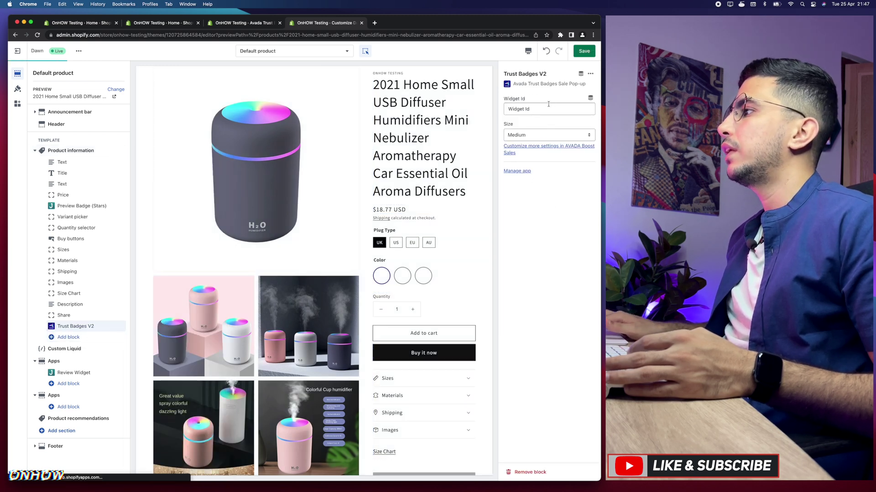
# Paste the copied widget ID into Widget Id, keep size Medium, and move the block below Buy buttons
pyautogui.click(549, 109)
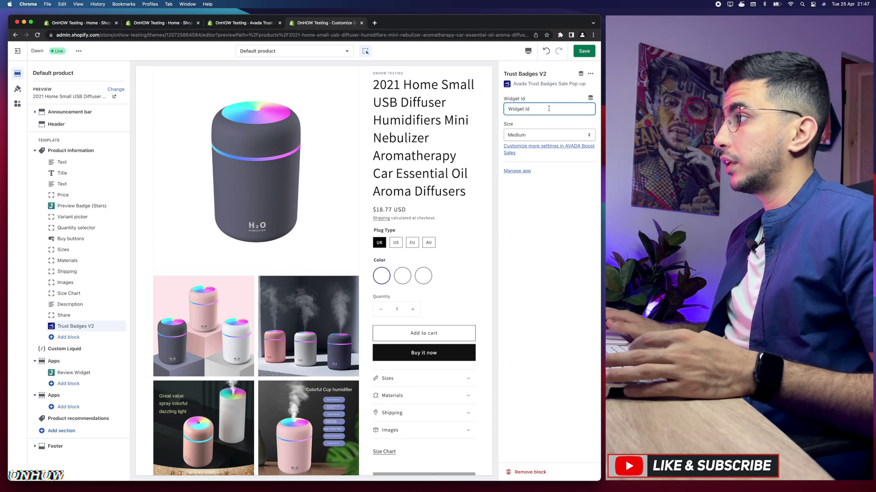
pyautogui.press('super+a')
pyautogui.press('super+v')
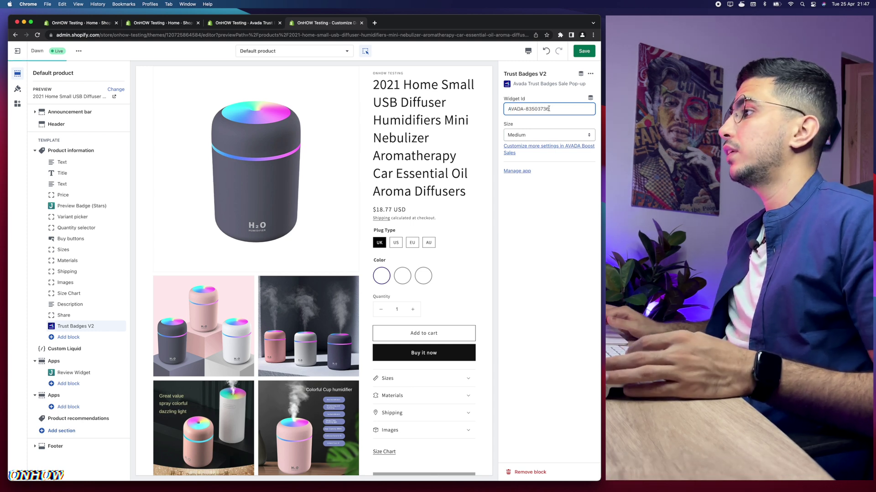
pyautogui.click(530, 134)
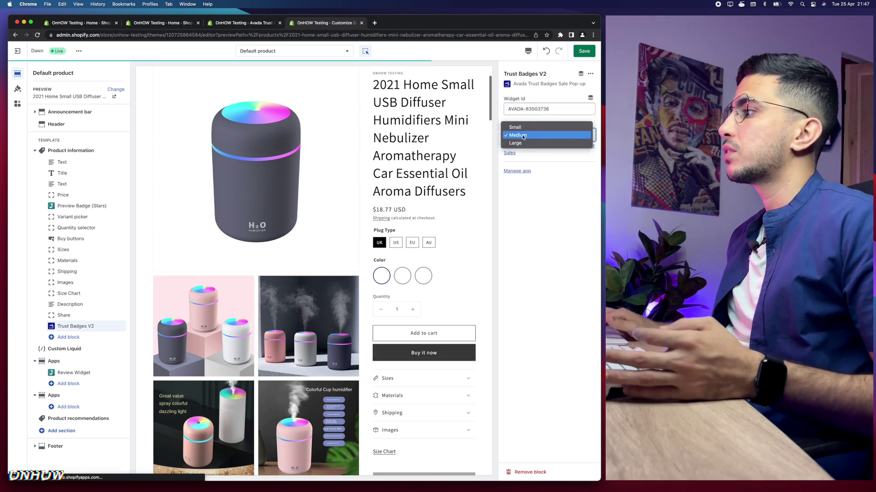
pyautogui.click(523, 135)
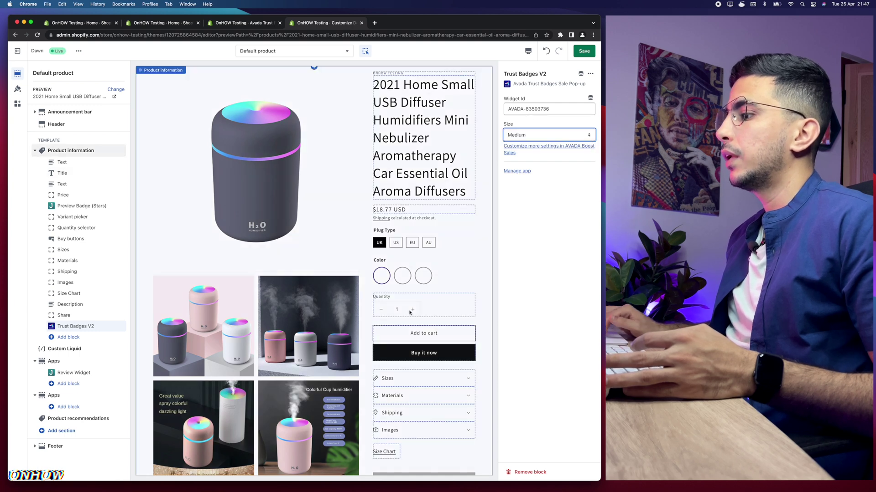
pyautogui.click(93, 327)
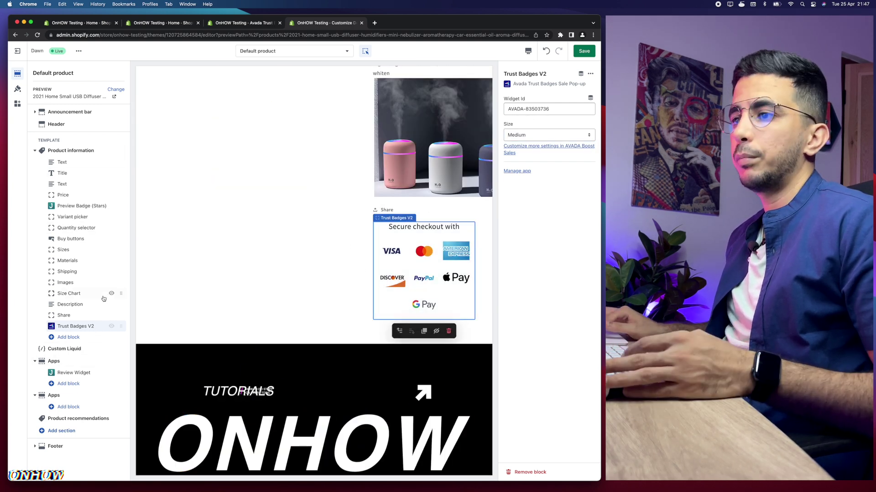
pyautogui.moveTo(121, 327); pyautogui.dragTo(101, 249)
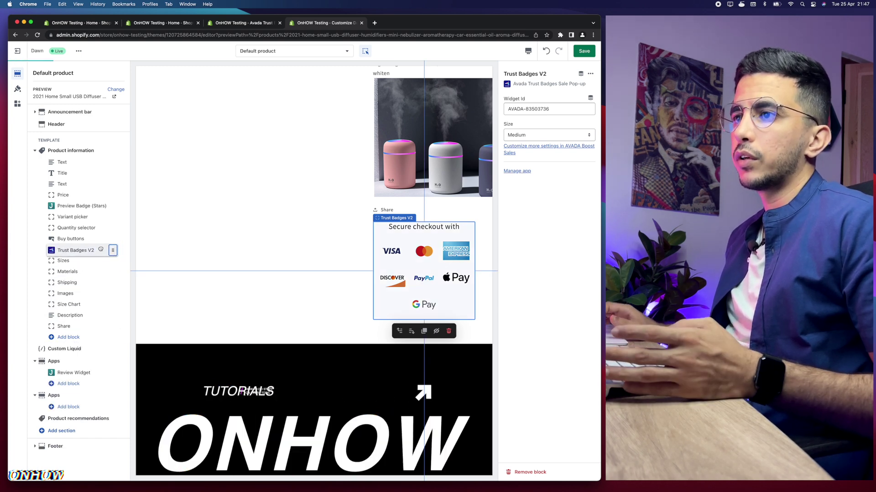